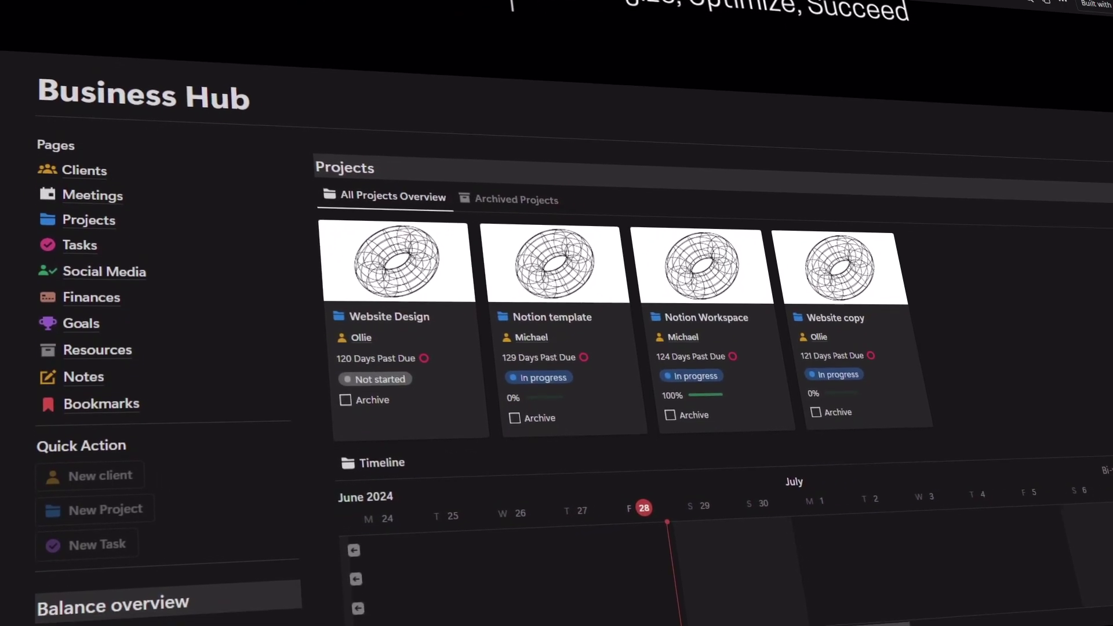
Start a new course titled 'Editing Video' with the description 'We will teach how to edit videos.'.
scroll(556, 348, down, 2)
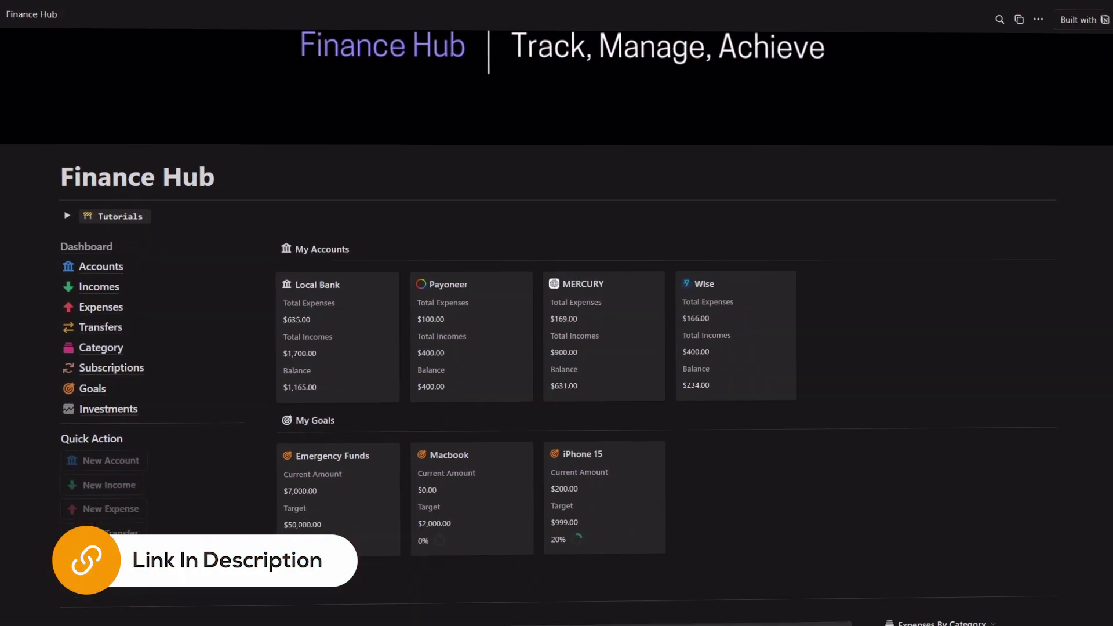
scroll(556, 348, down, 2)
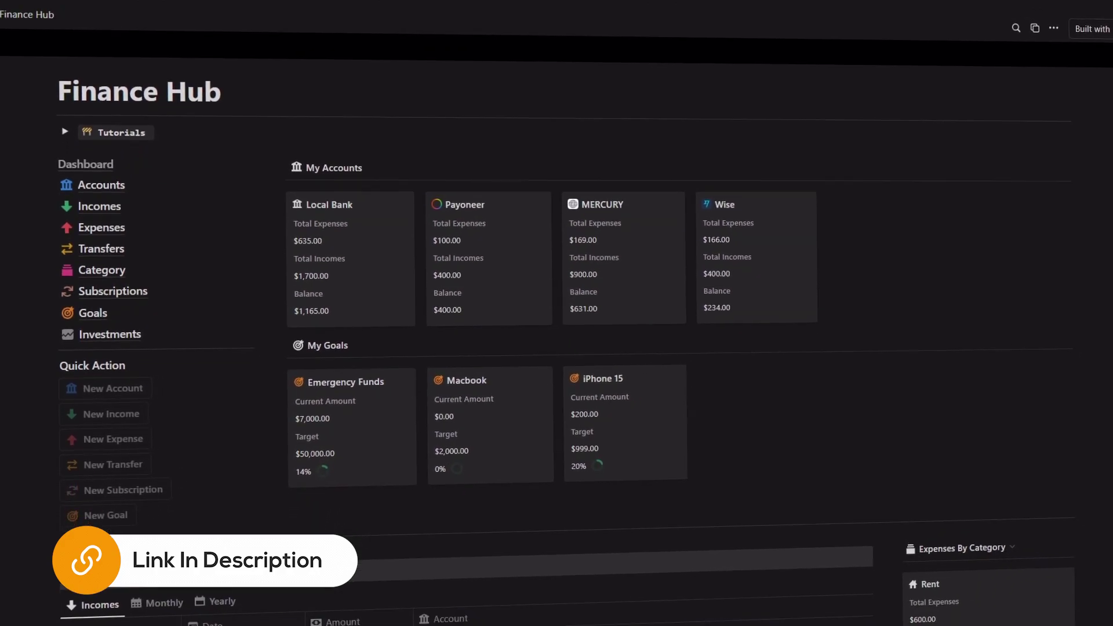
scroll(557, 347, down, 2)
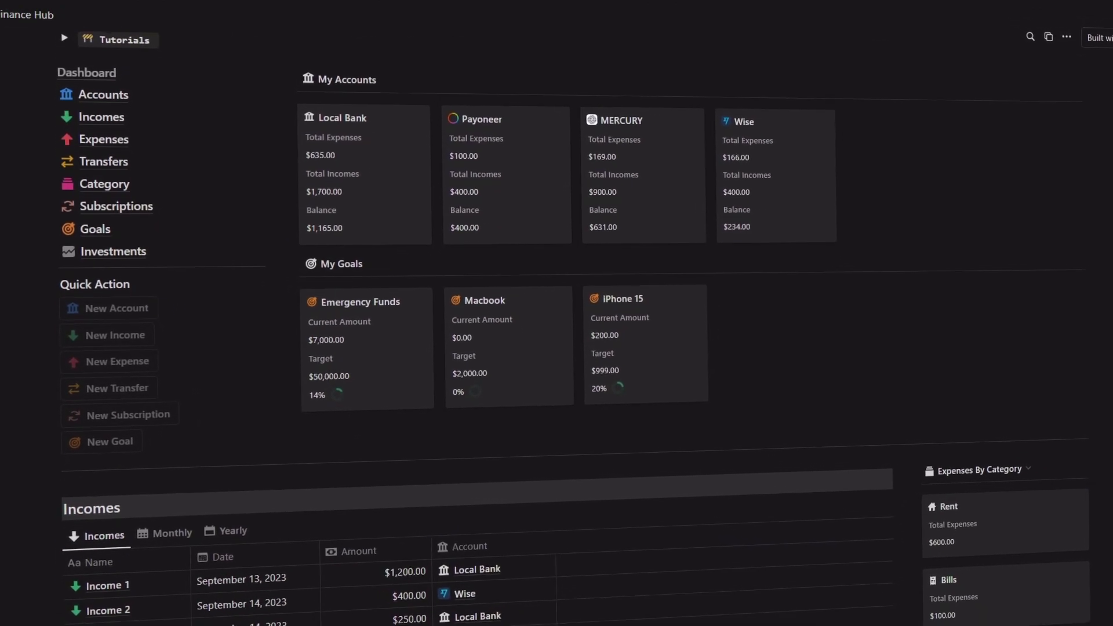
scroll(557, 348, down, 2)
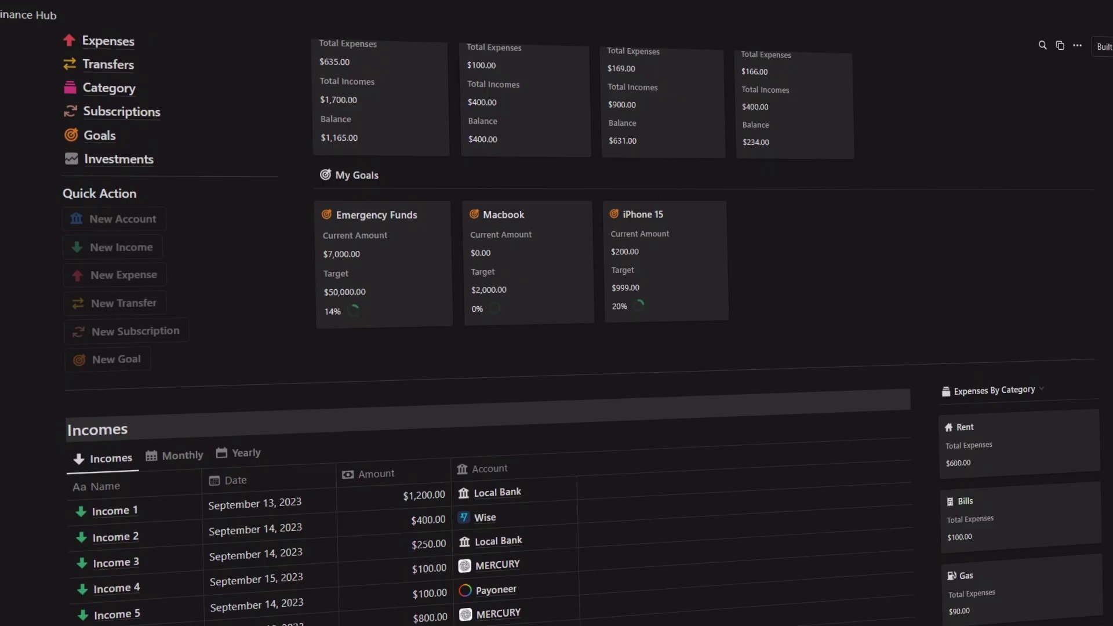
scroll(557, 347, down, 1)
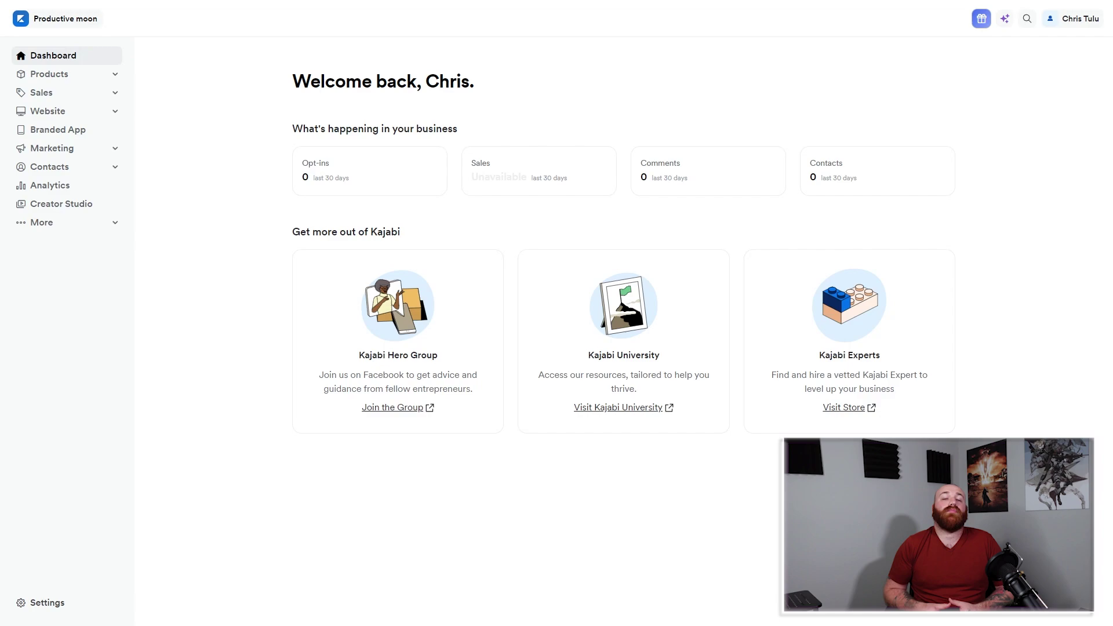
click(50, 73)
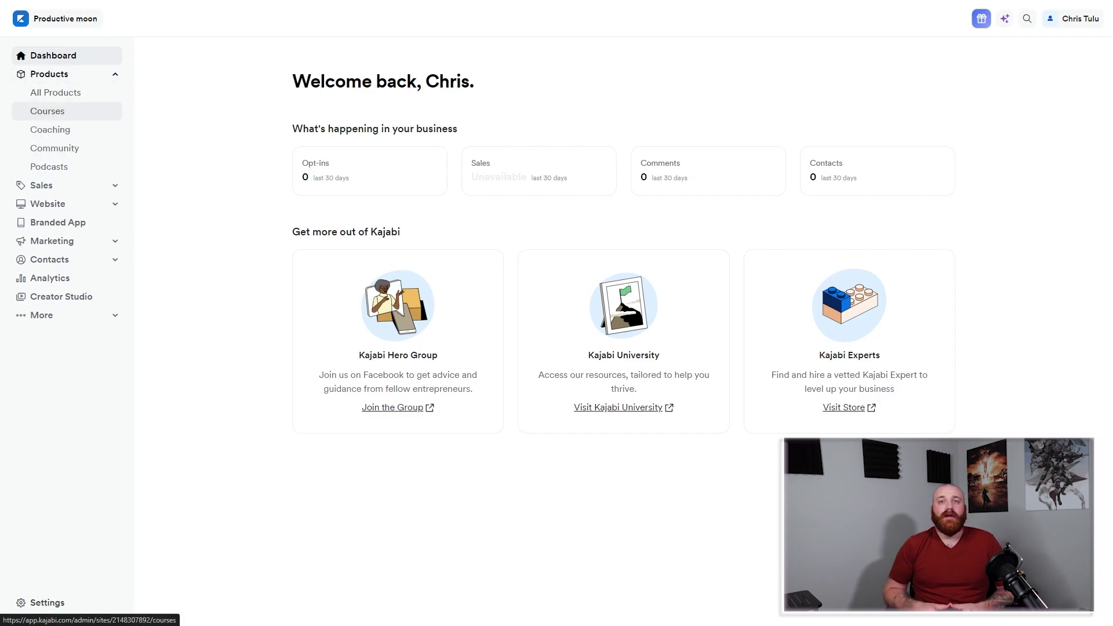
click(47, 111)
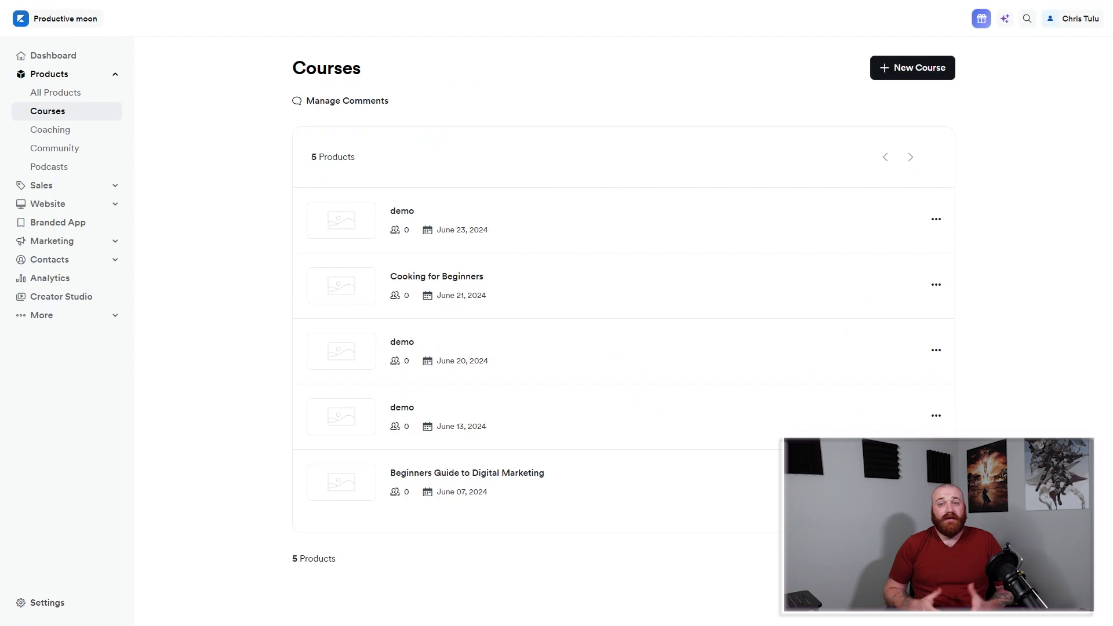
click(913, 67)
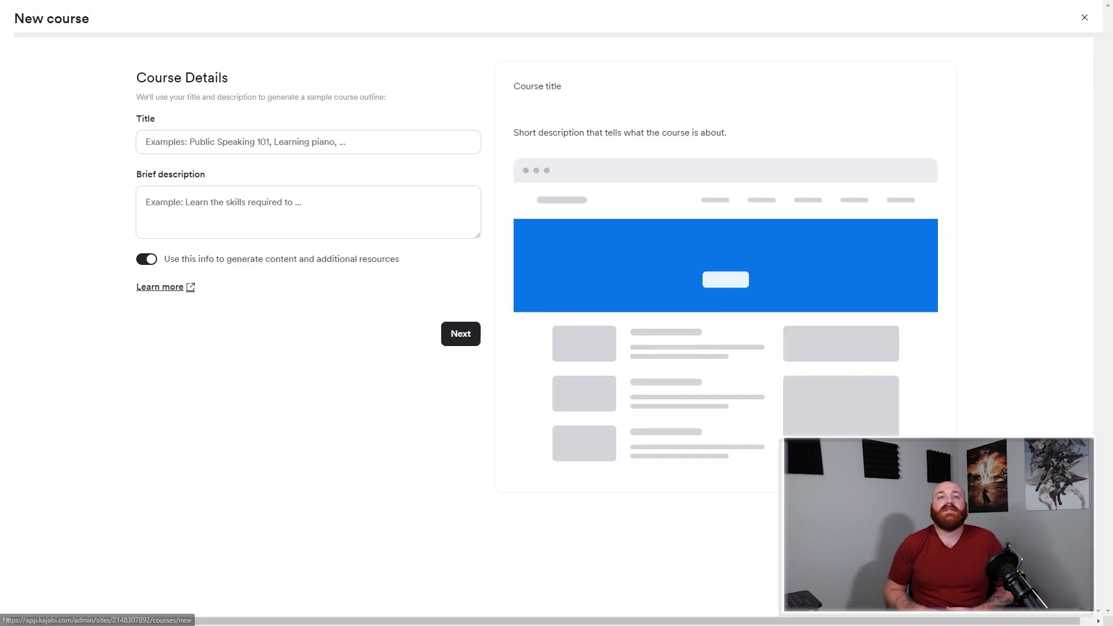
text(Editing Video)
key(Tab)
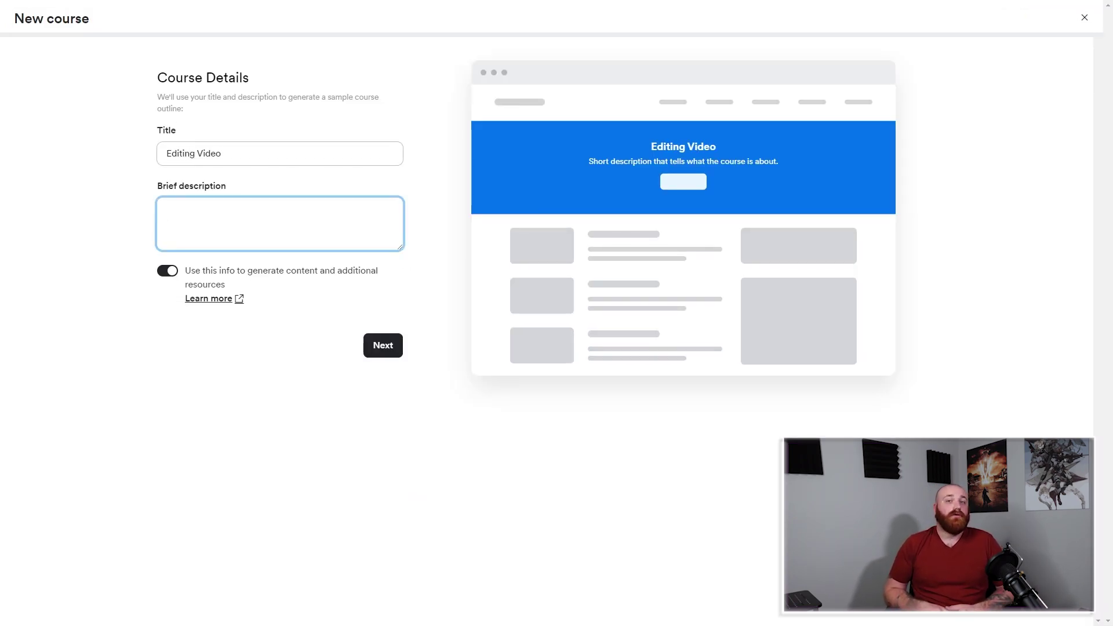
text(We will teach how to edit videos.)
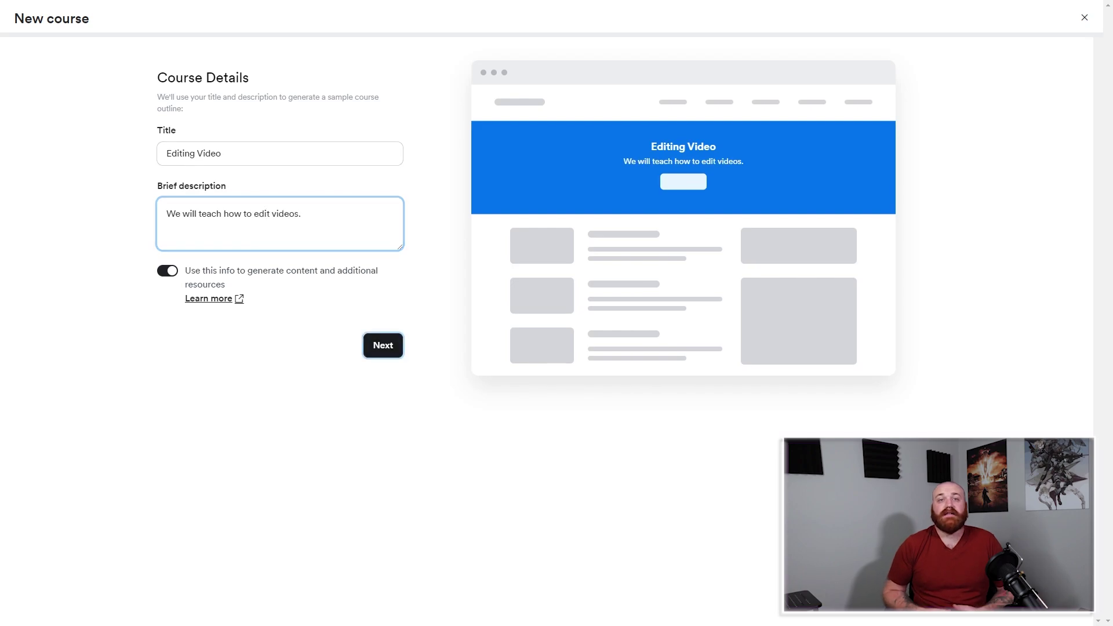
Choose a green primary colour and orange accent, then generate the course outline.
click(382, 345)
click(377, 143)
click(409, 169)
click(377, 211)
click(409, 285)
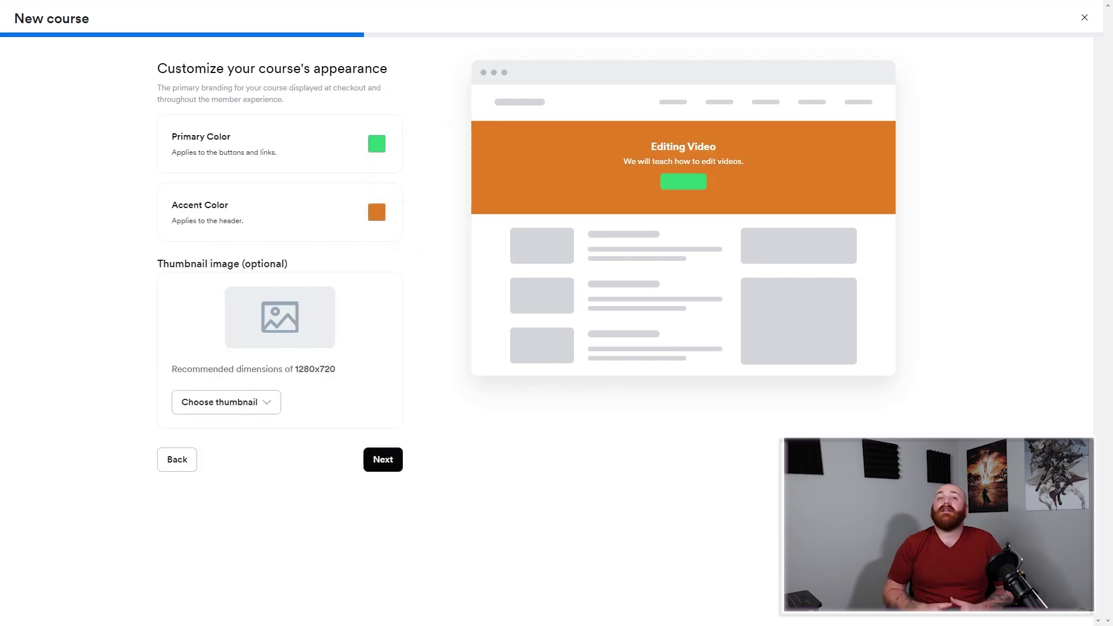
click(383, 459)
click(382, 210)
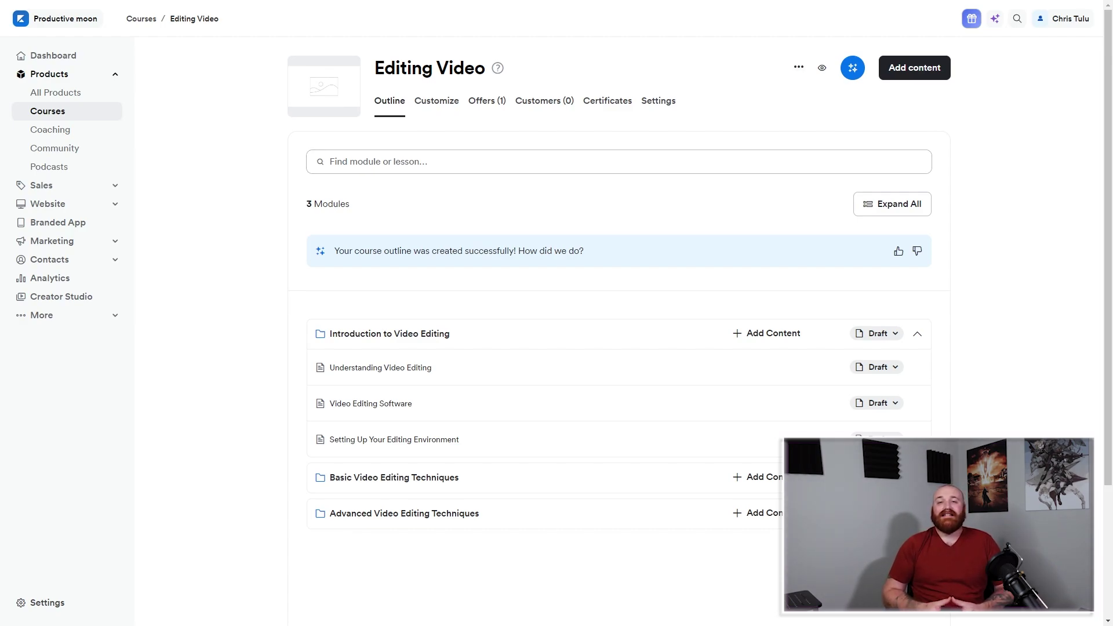
Switch on 'Provide a live video session for this course' in the Editing Video settings.
scroll(619, 331, down, 1)
scroll(619, 330, up, 1)
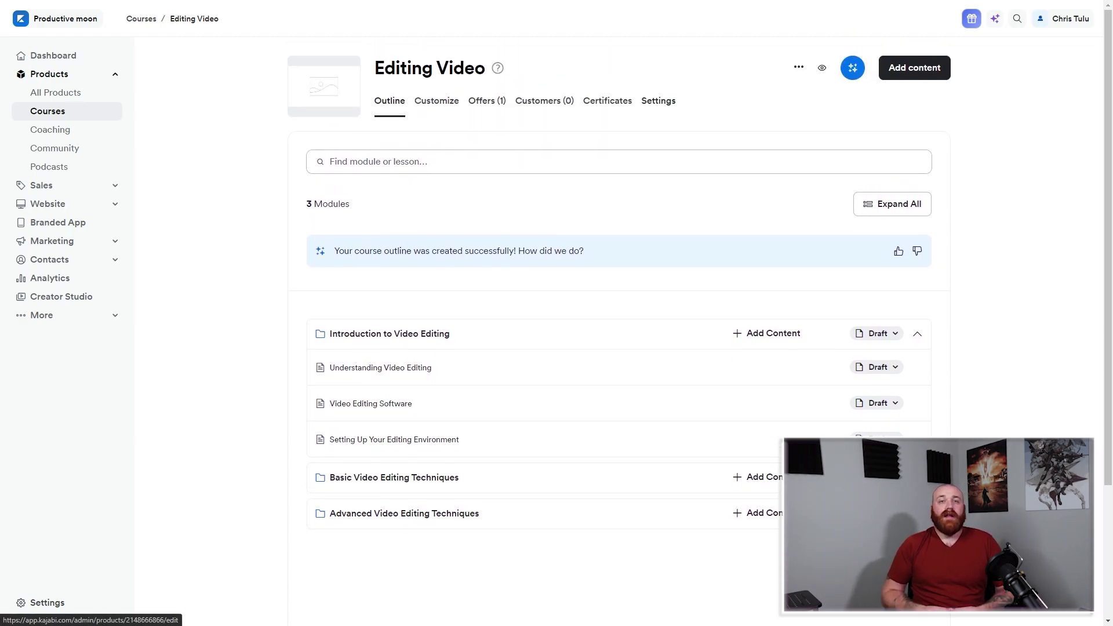
click(658, 100)
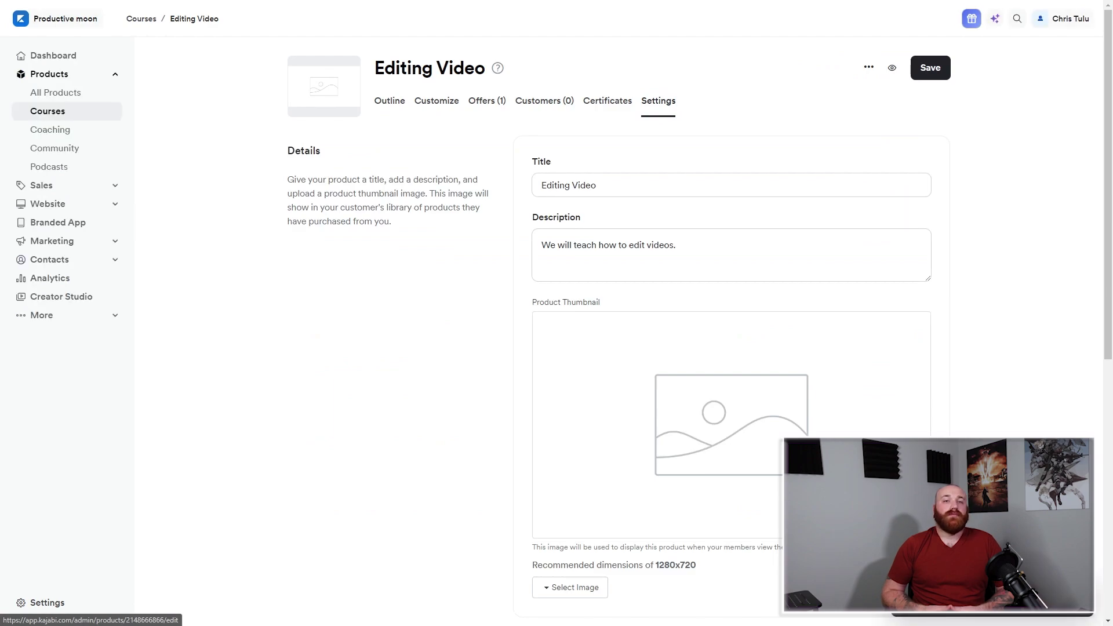
scroll(619, 331, down, 5)
scroll(619, 331, down, 2)
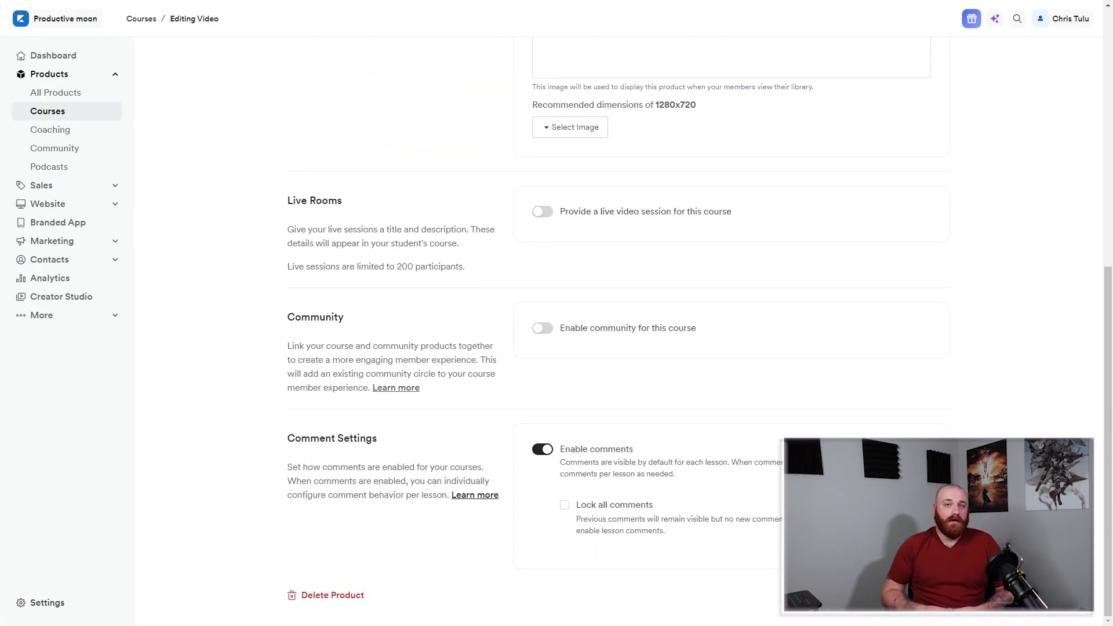
click(542, 212)
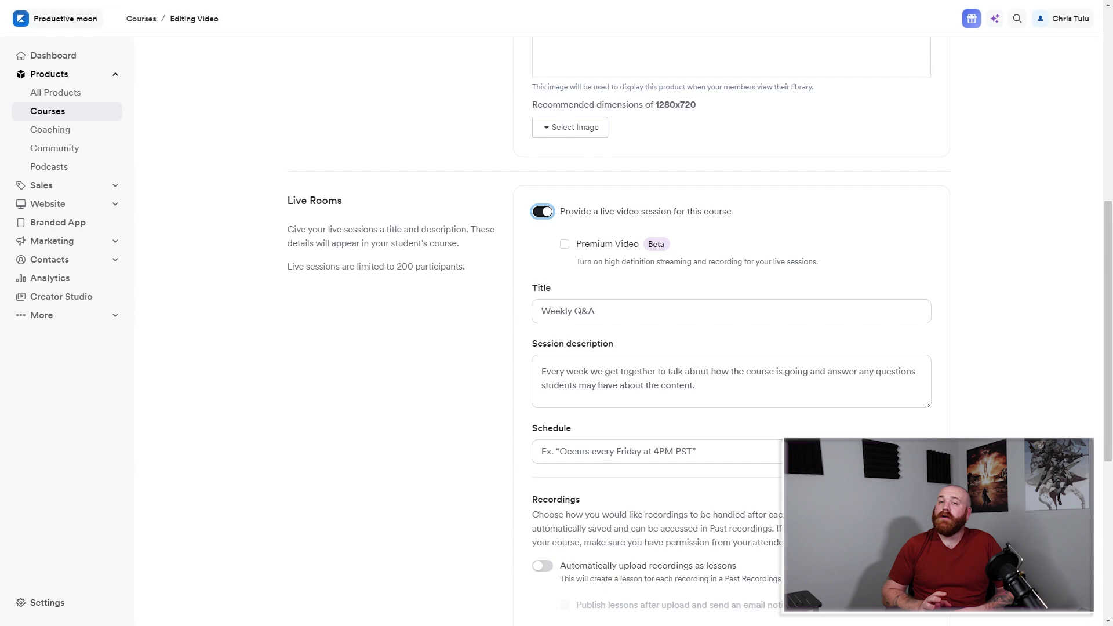
Set the live session schedule to 'Every Friday 5:00 pm'.
scroll(619, 330, down, 2)
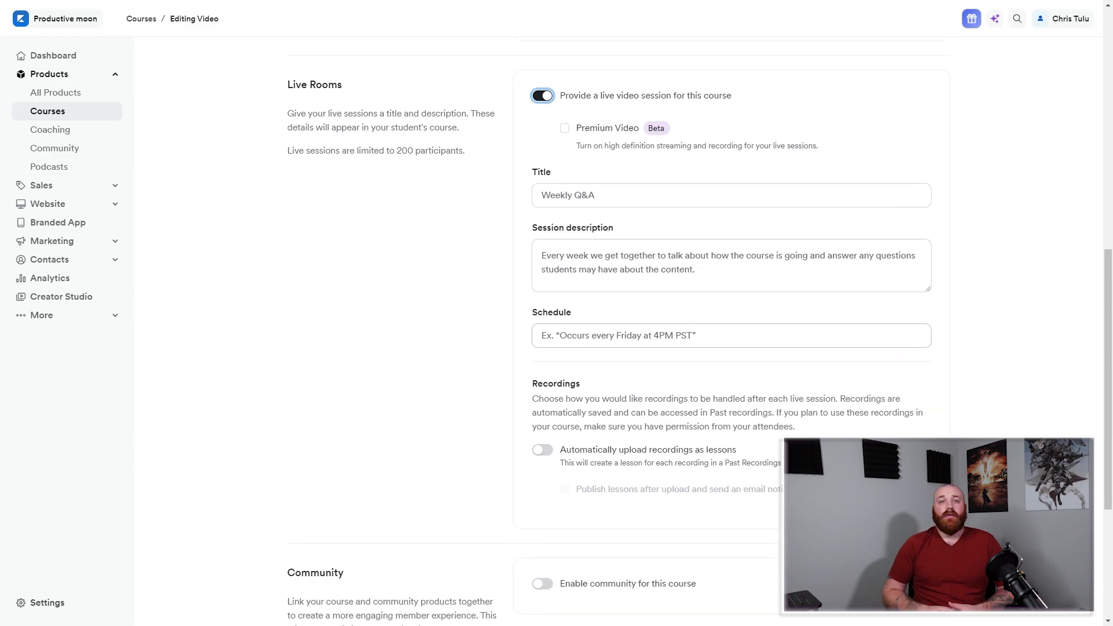
click(619, 335)
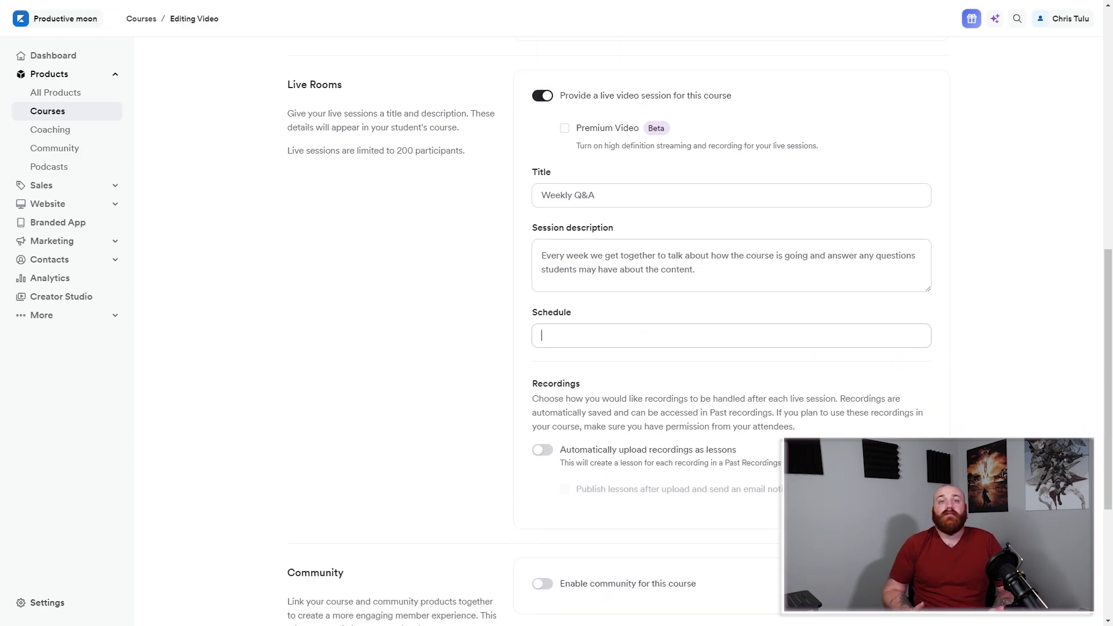
text(Every )
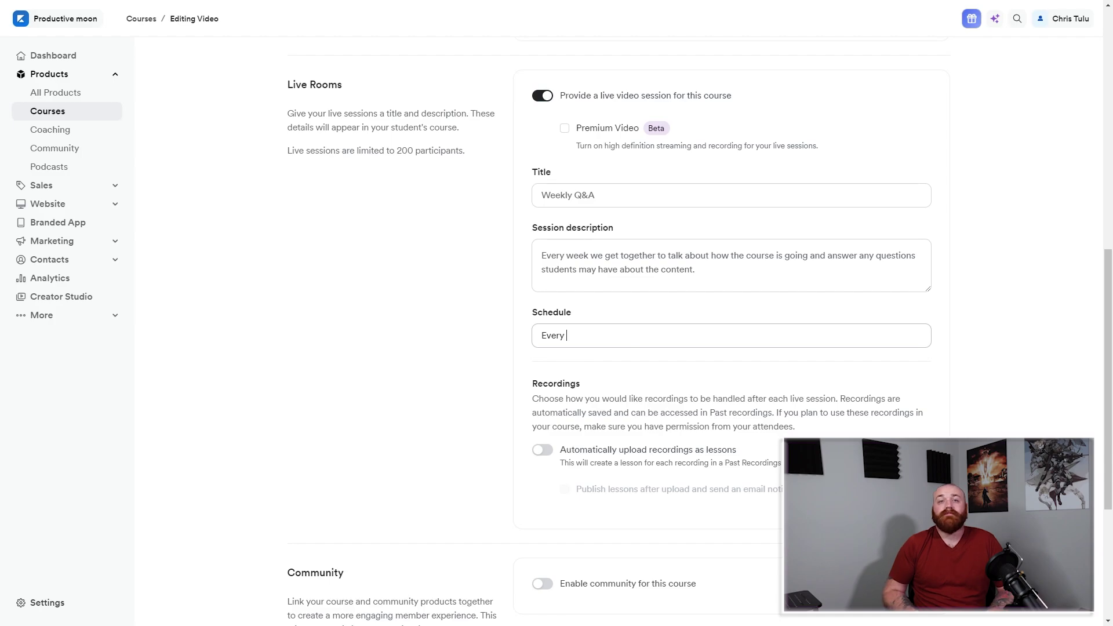
text(Friday 5)
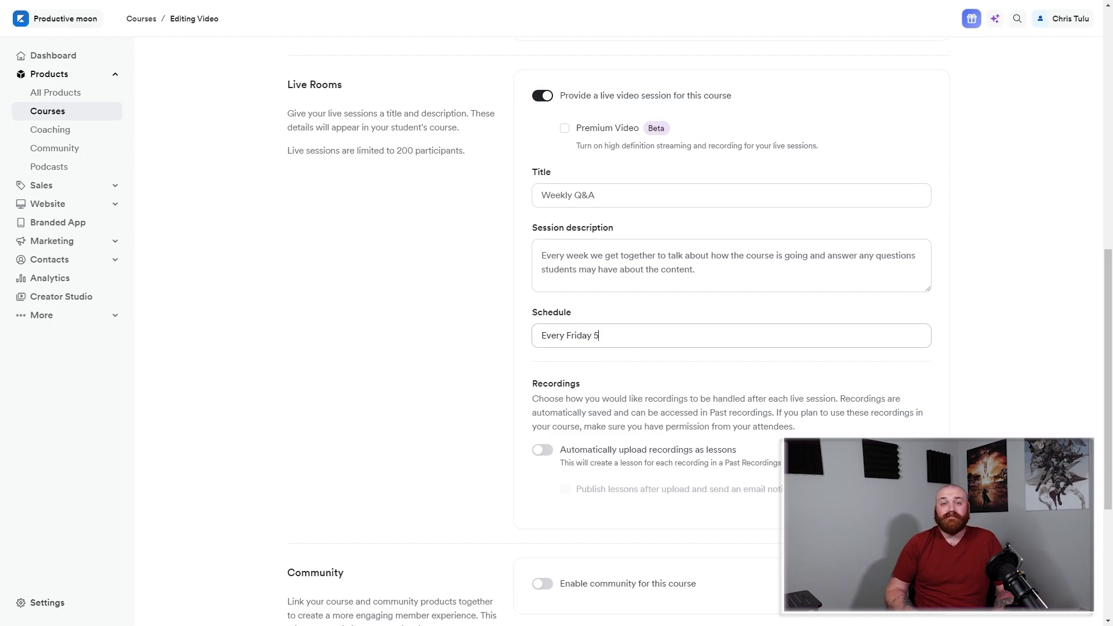
text(:00)
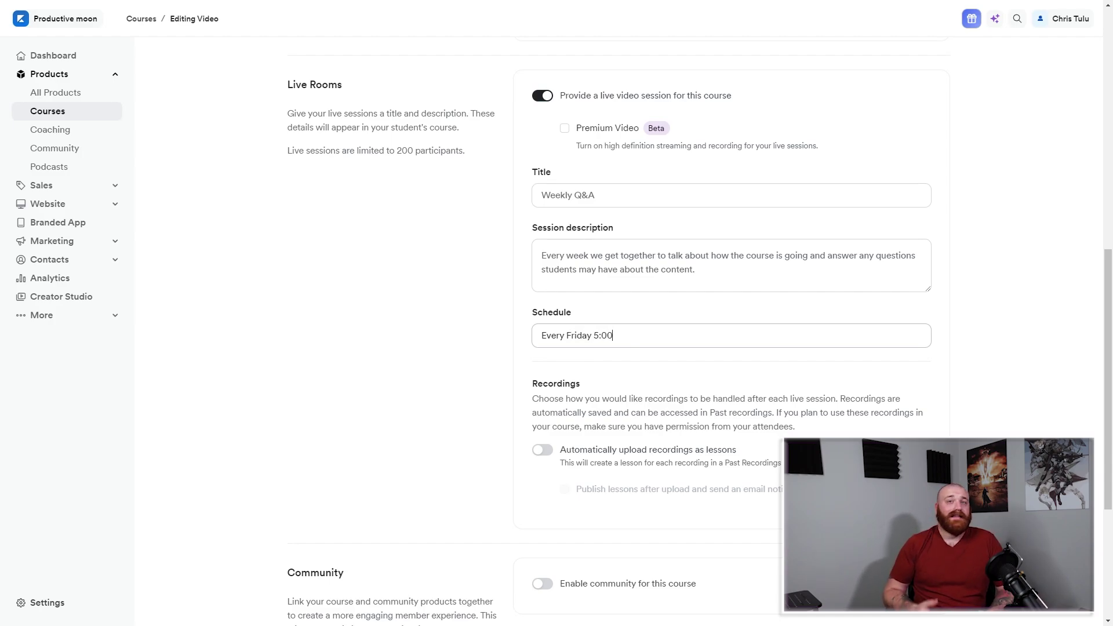
text( Pm)
key(BackSpace)
key(BackSpace)
text(po)
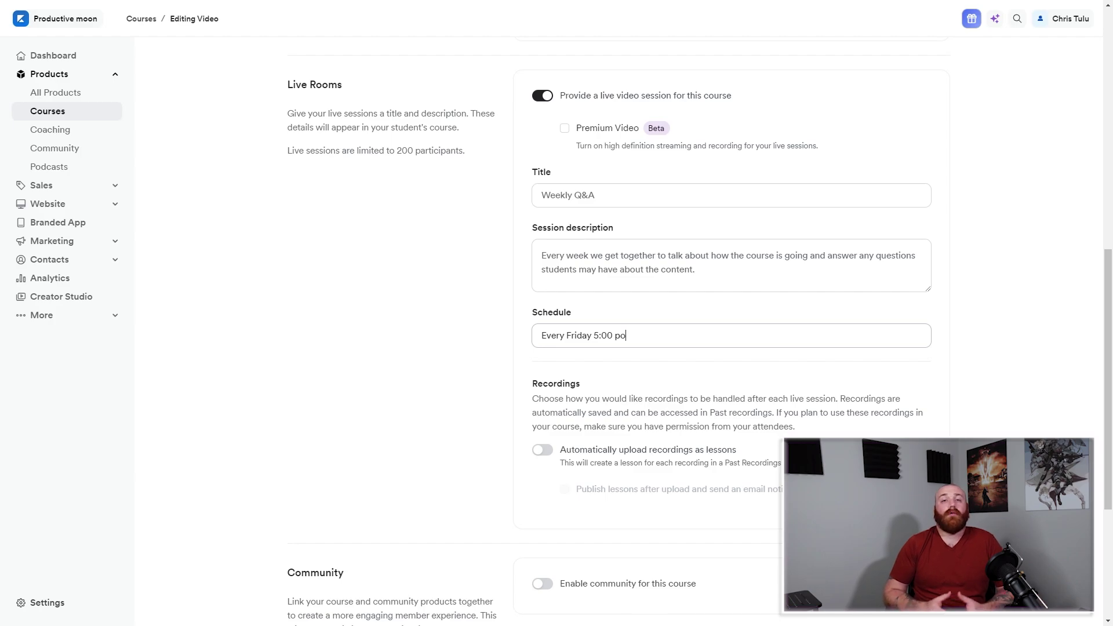
click(628, 336)
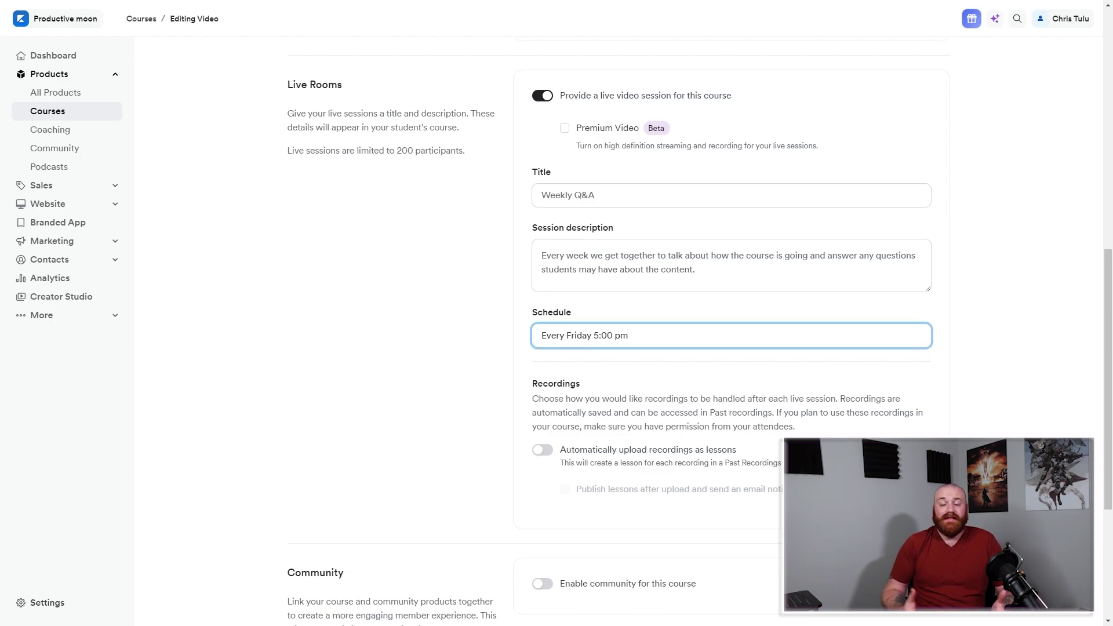
Describe the session, title it 'How Editing is Done???', and enable recordings as lessons.
click(541, 255)
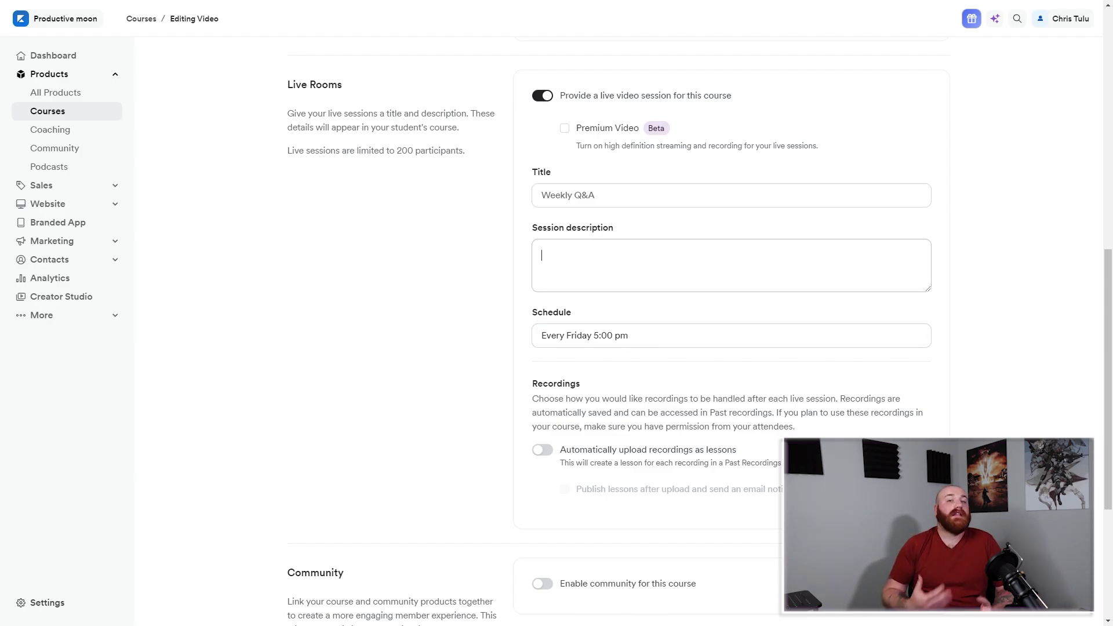
text(Please)
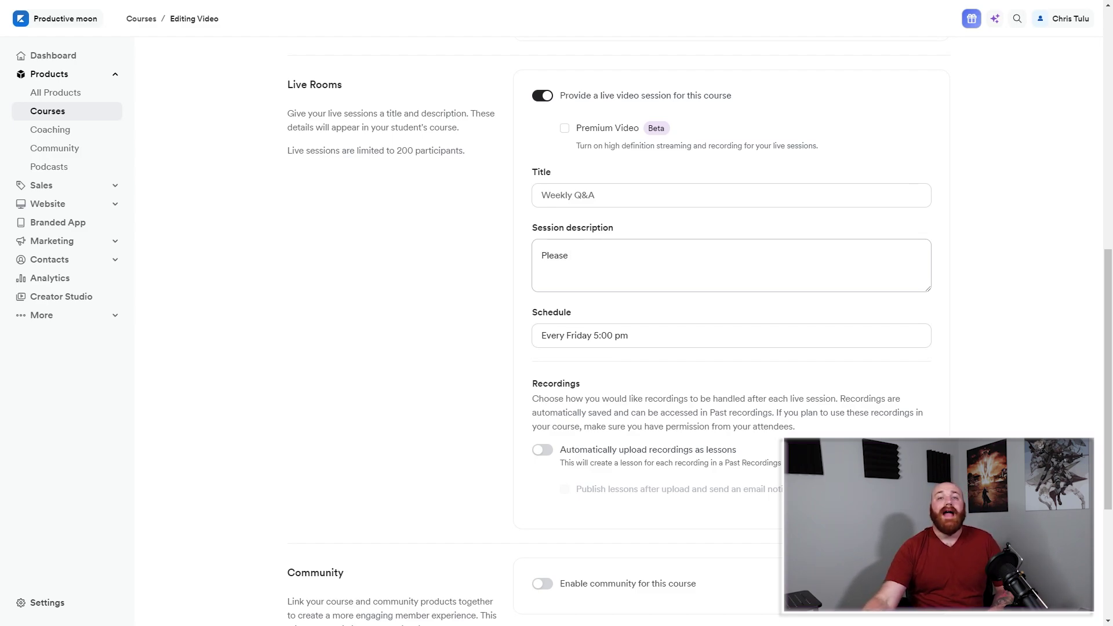
text( ask )
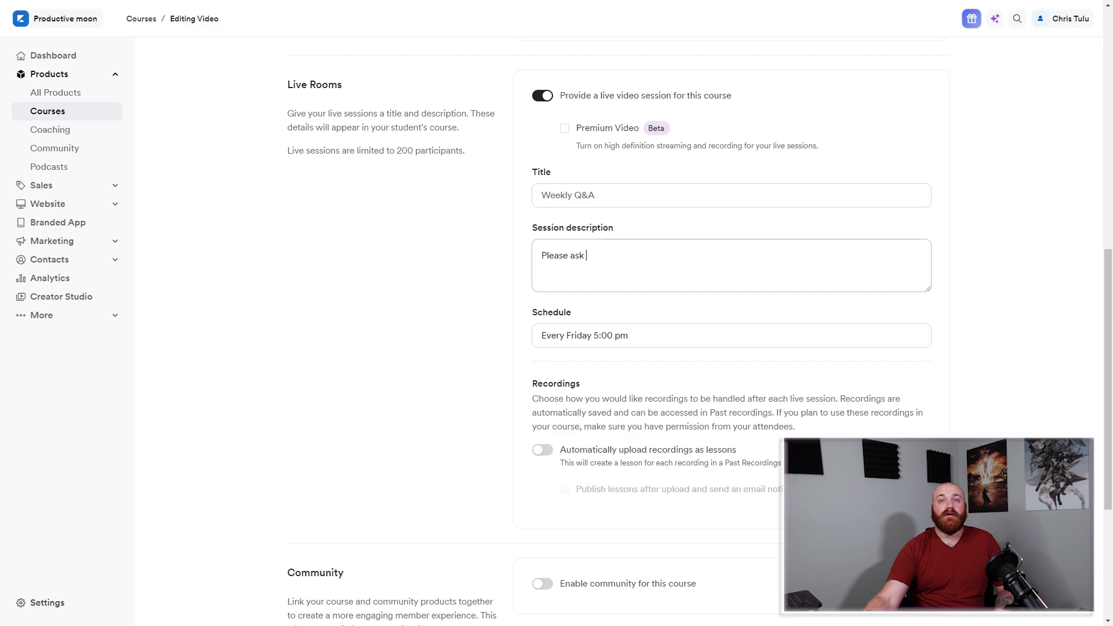
text(as much questi)
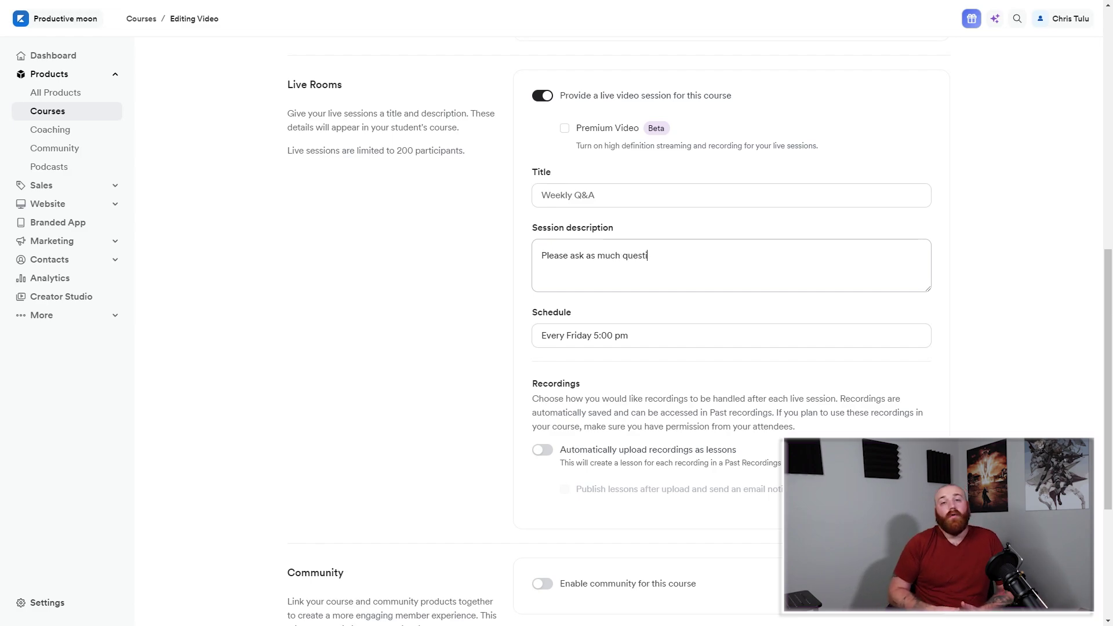
text(ons as you ha)
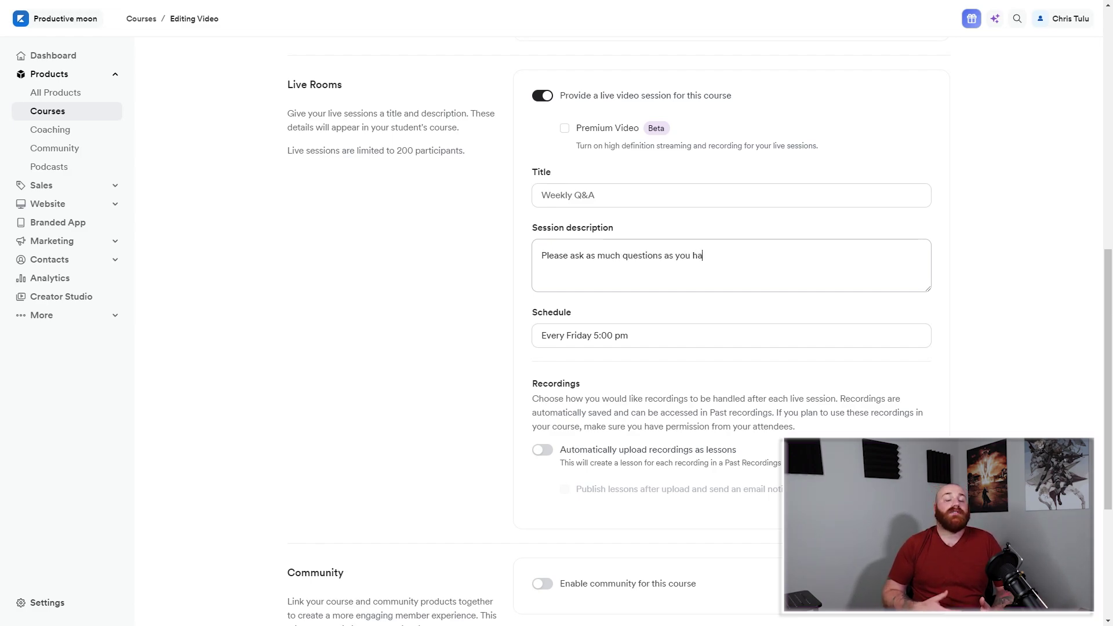
text(ve in your mind.)
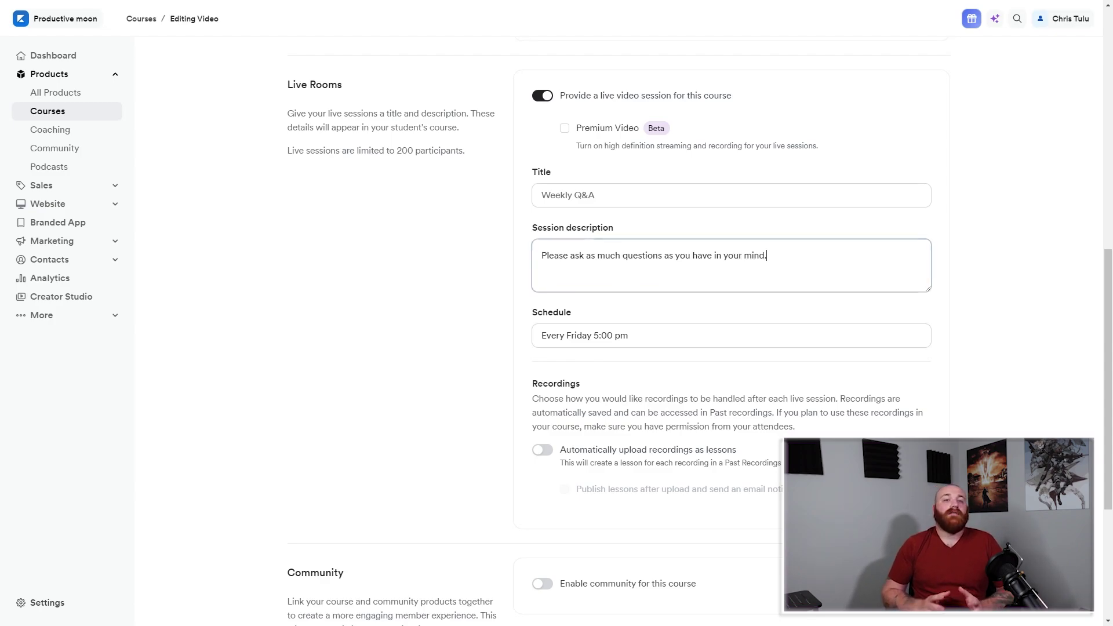
click(542, 195)
text(How)
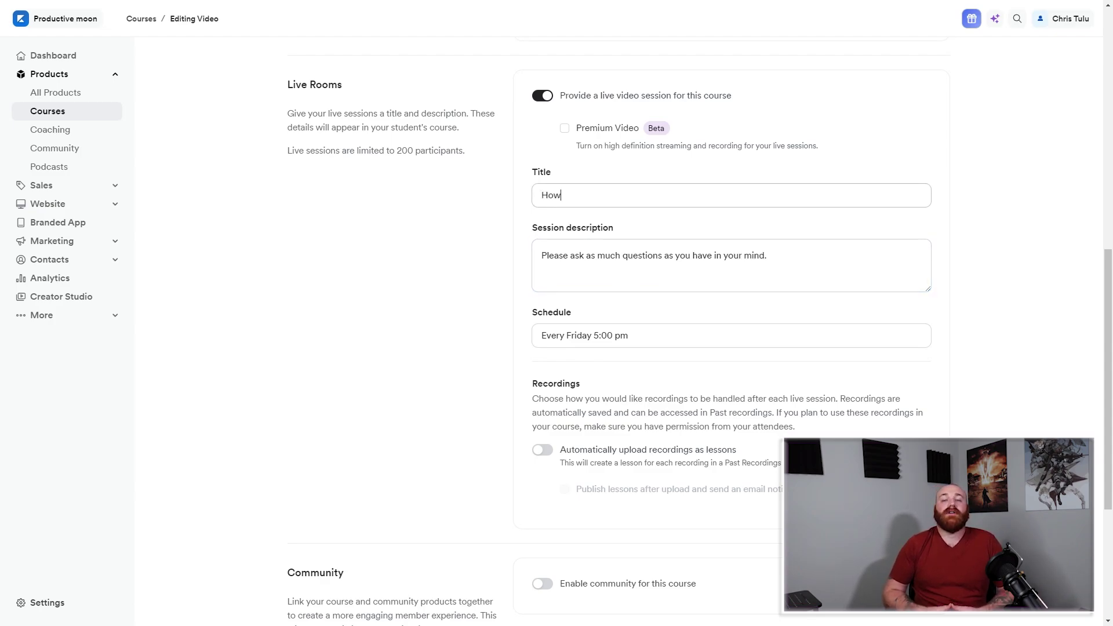
text( Di)
key(BackSpace)
key(BackSpace)
text(e)
text(Edi)
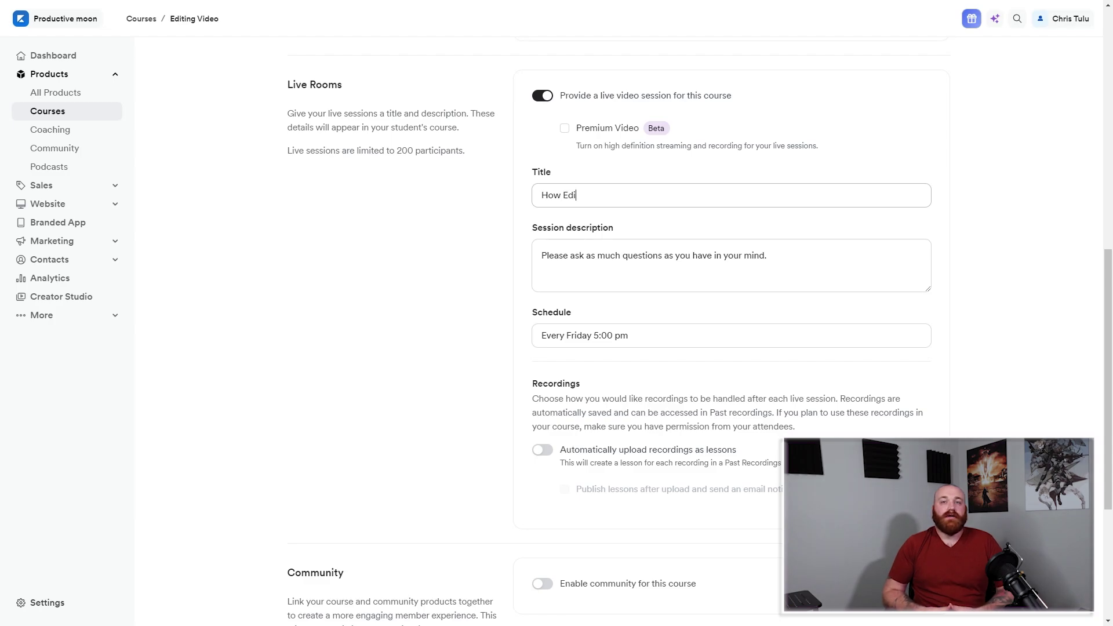
text(ting is )
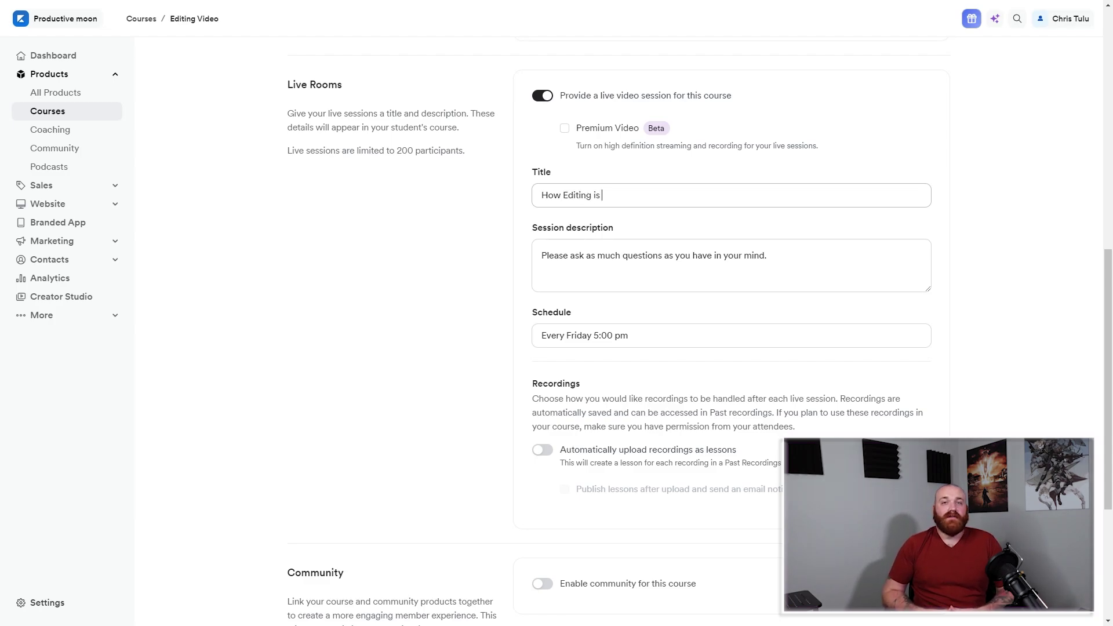
text(Done???)
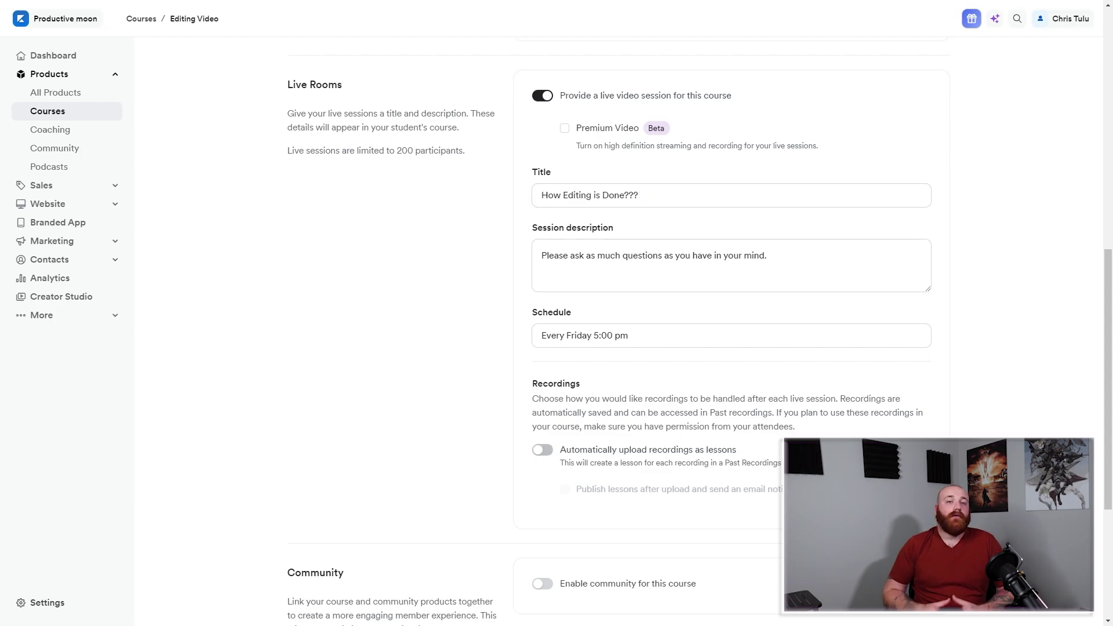
click(542, 450)
Toggle the 'Publish lessons after upload' option for uploaded recordings.
scroll(638, 348, down, 1)
scroll(638, 325, down, 2)
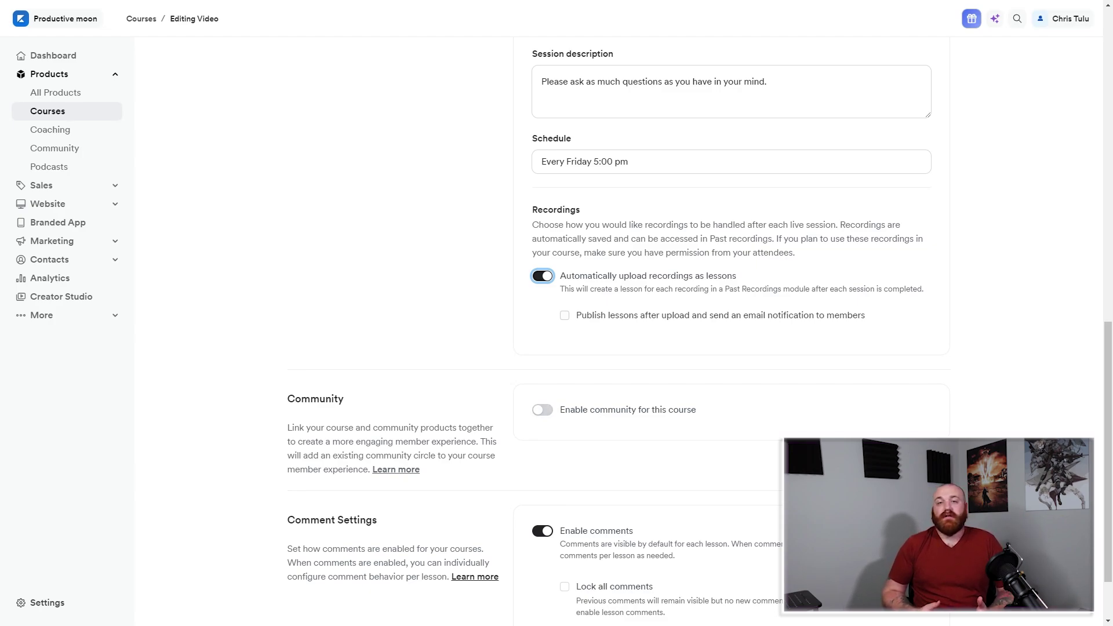
key(Tab)
key(space)
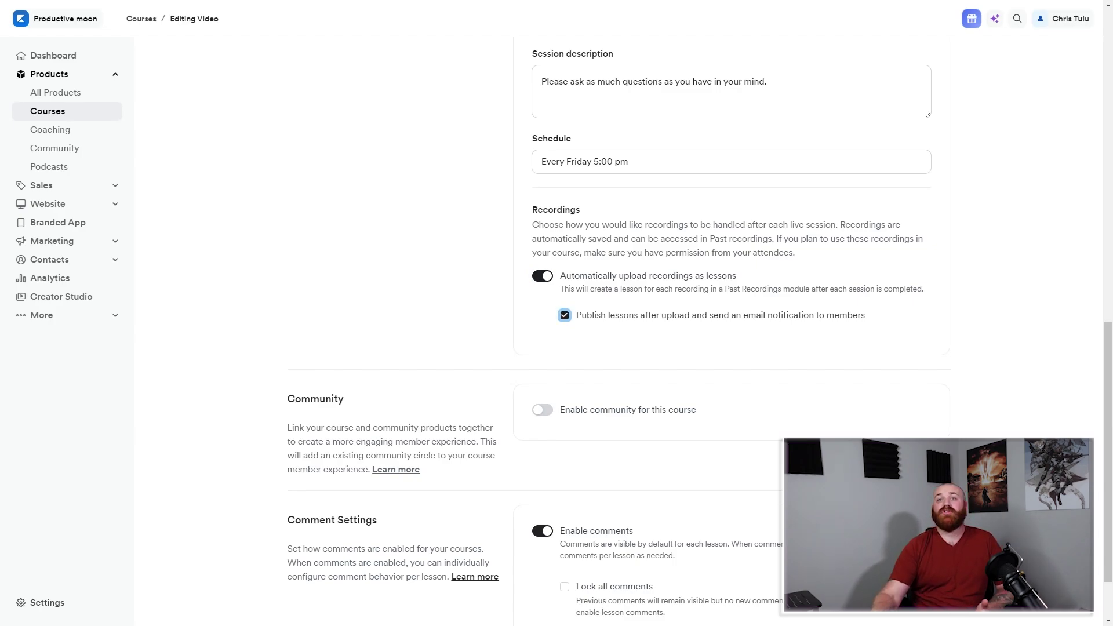
scroll(619, 330, up, 13)
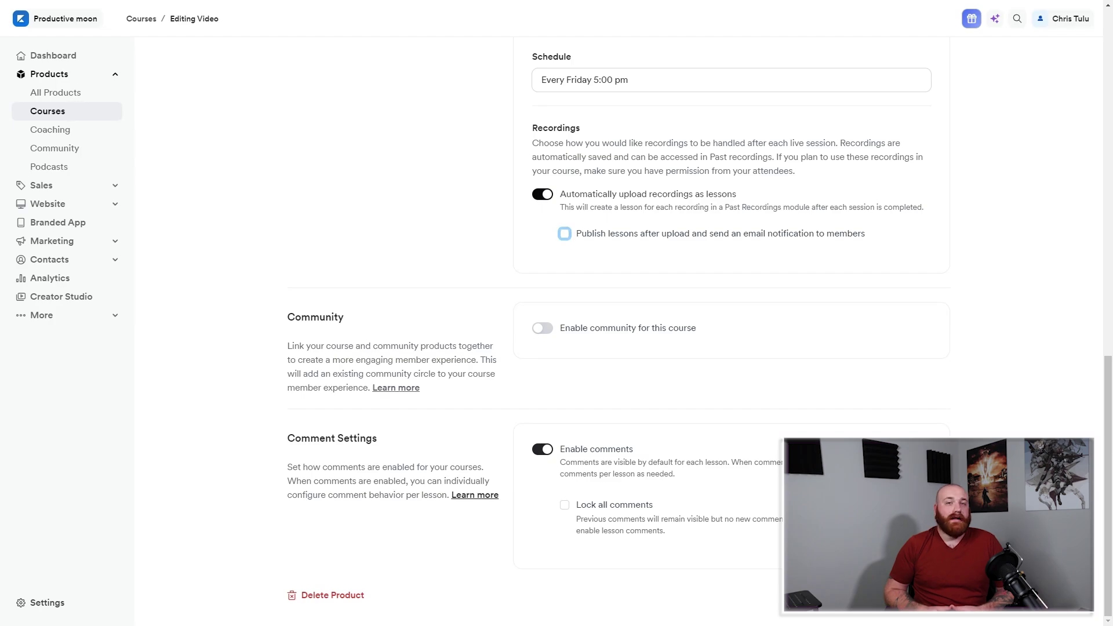
Turn off auto-uploading recordings and bring up the live session's options in the outline.
click(542, 194)
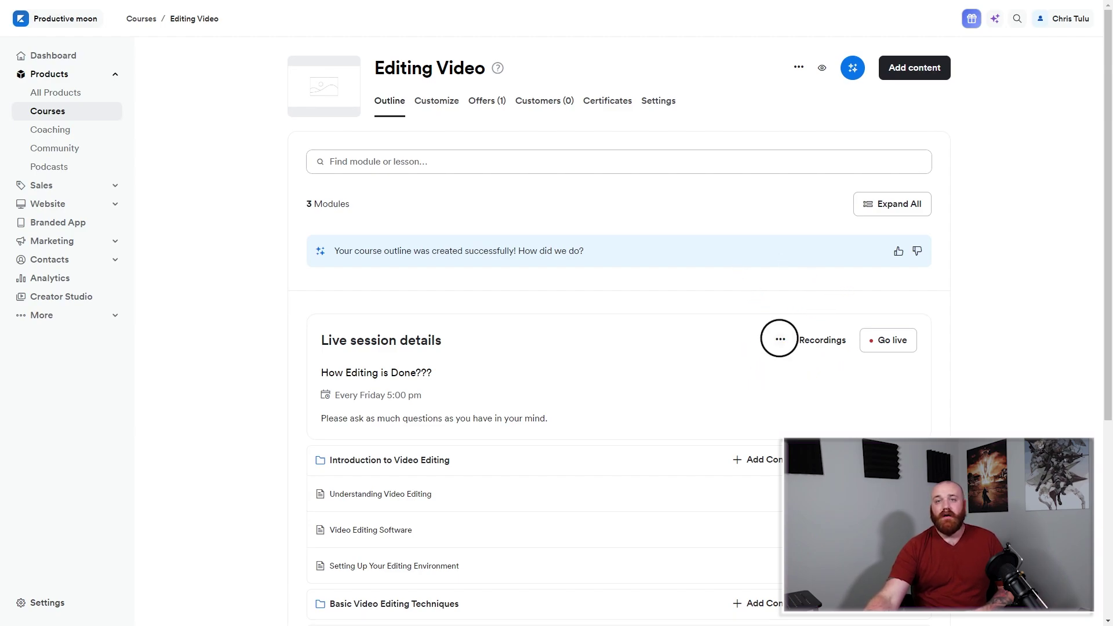
click(780, 339)
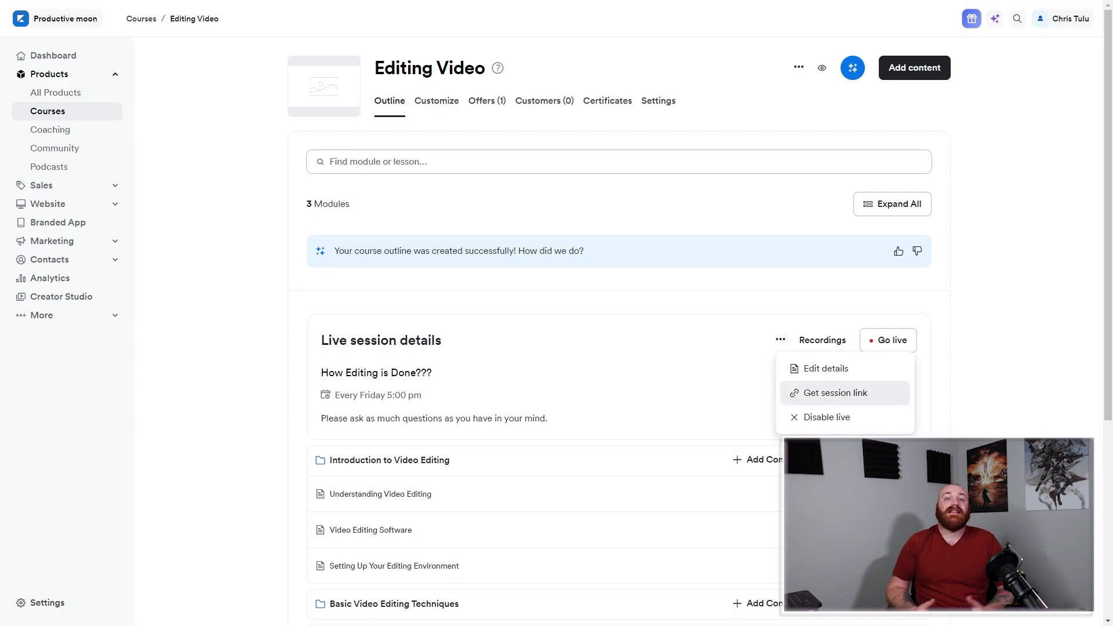
Copy the live session link, check it in the search field, then clear it.
click(852, 394)
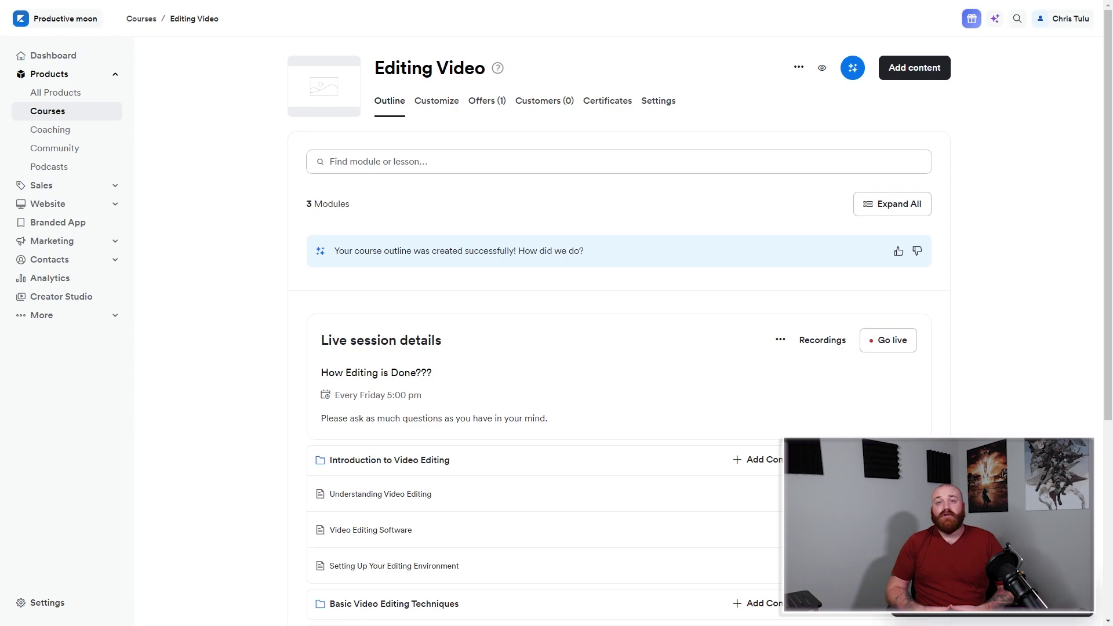
click(619, 162)
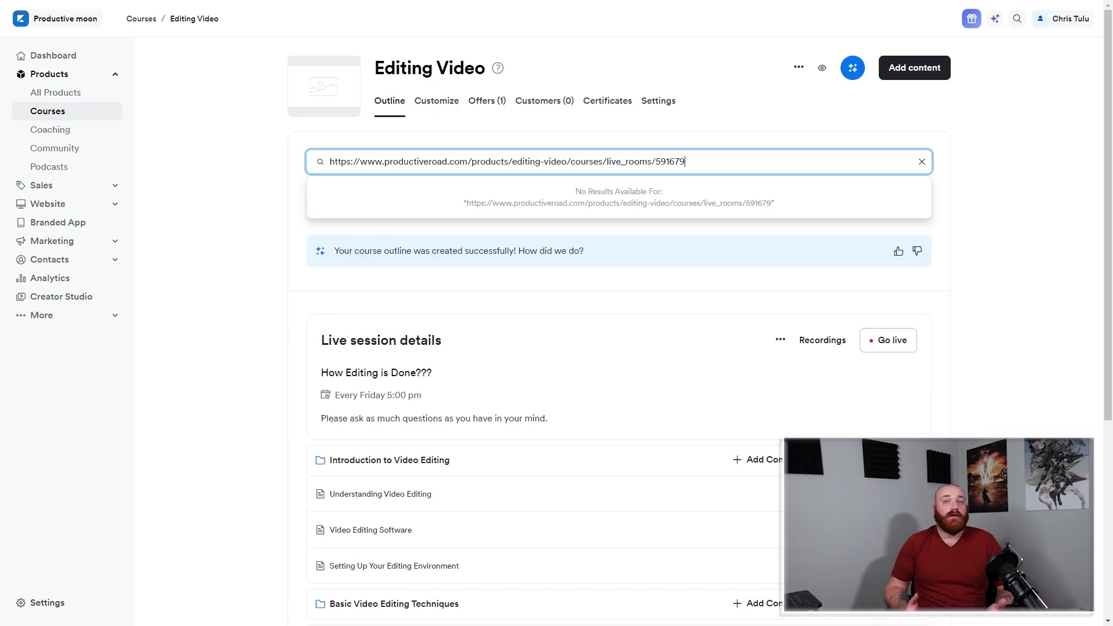
key(ctrl+a)
key(ctrl+c)
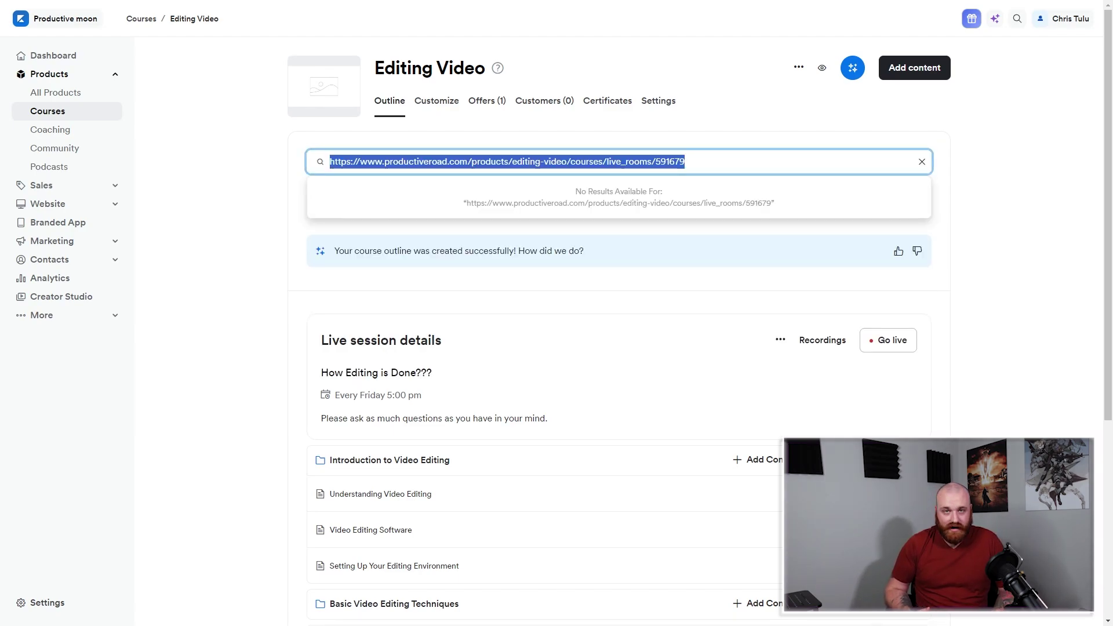
key(BackSpace)
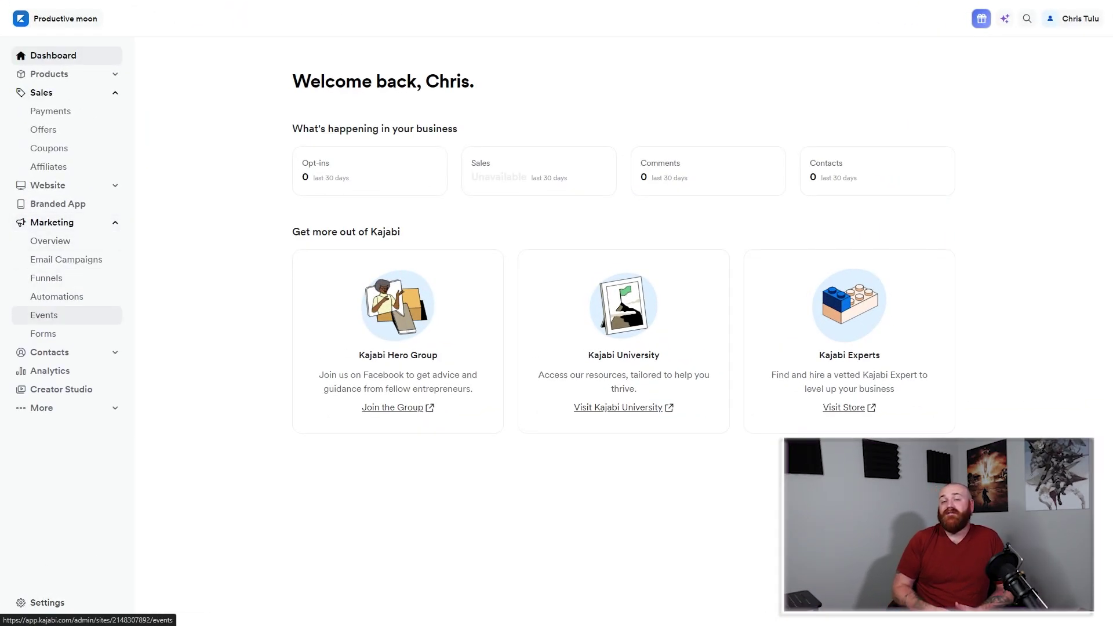
Create a new event dated June 28 in the Pacific Time (US & Canada) zone.
click(44, 315)
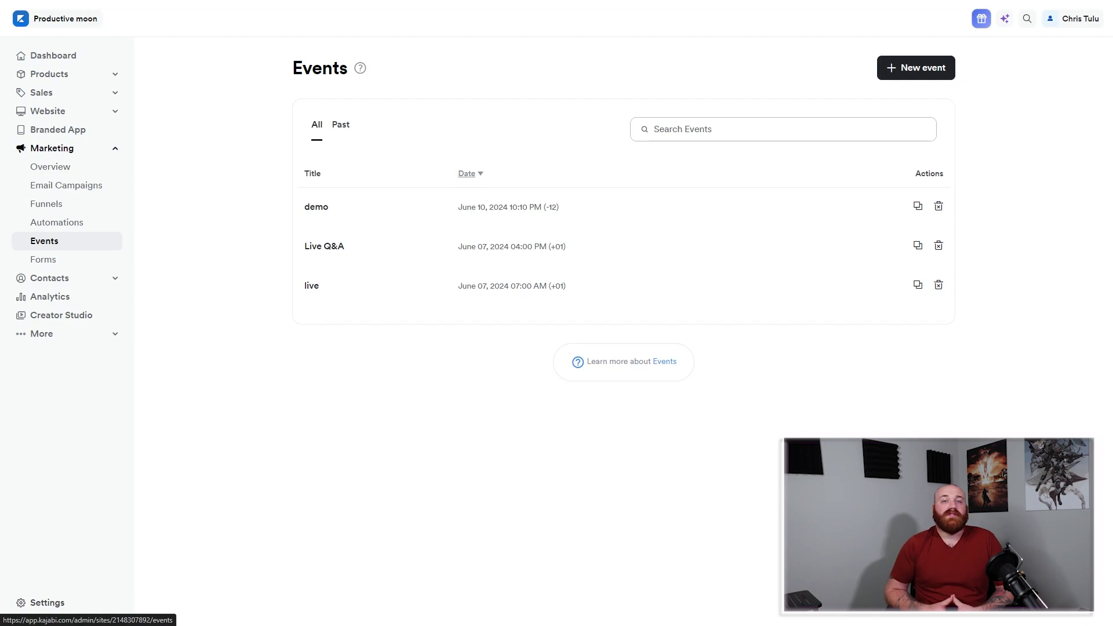
click(916, 67)
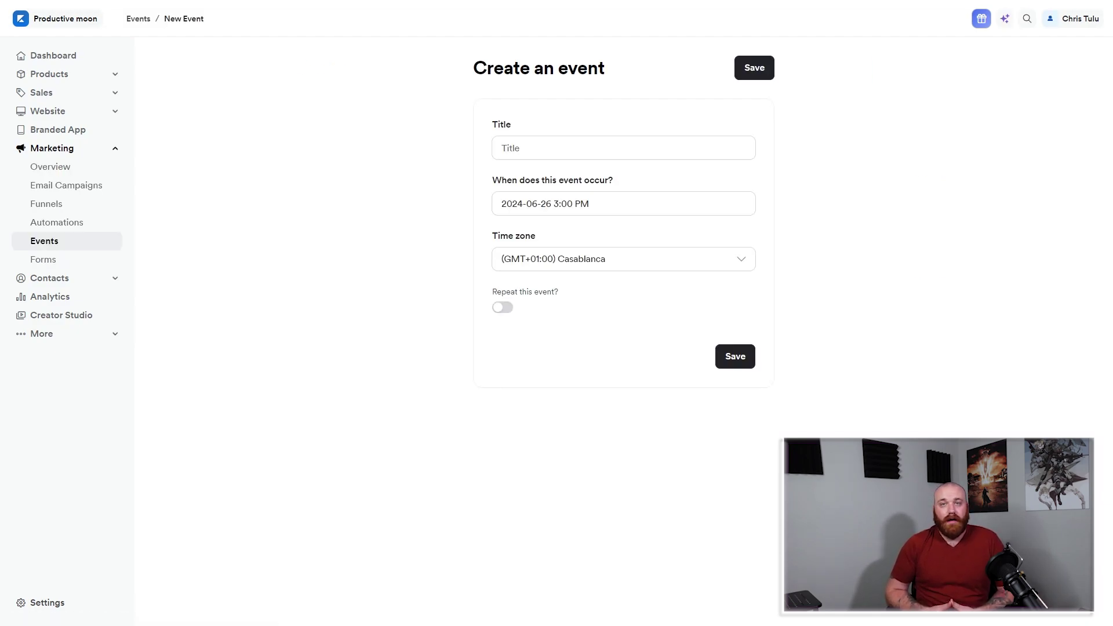
click(623, 147)
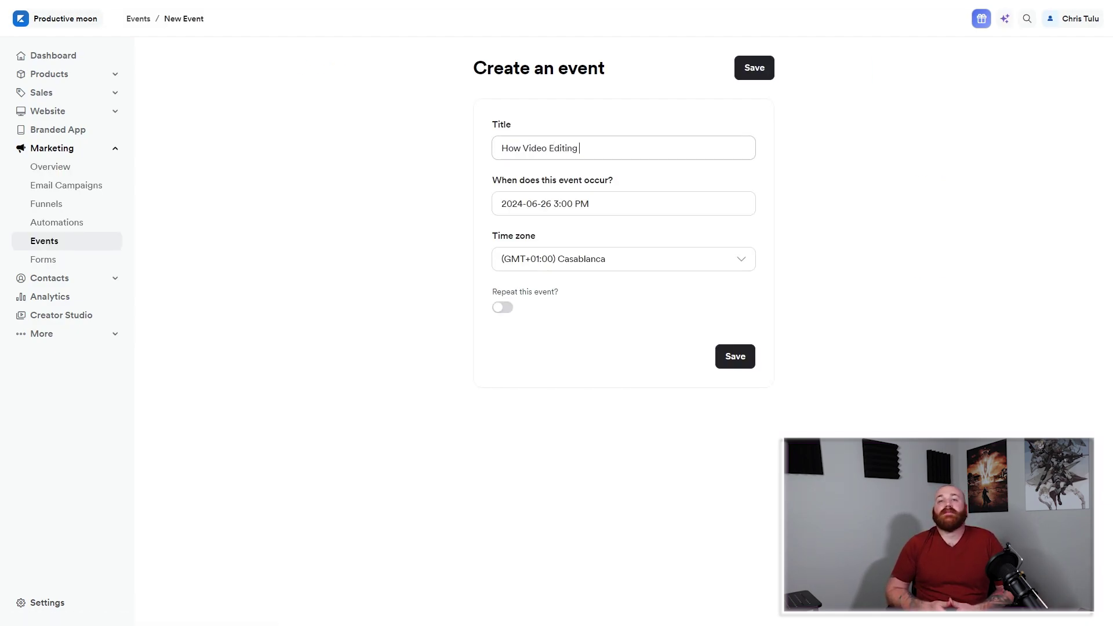
click(623, 203)
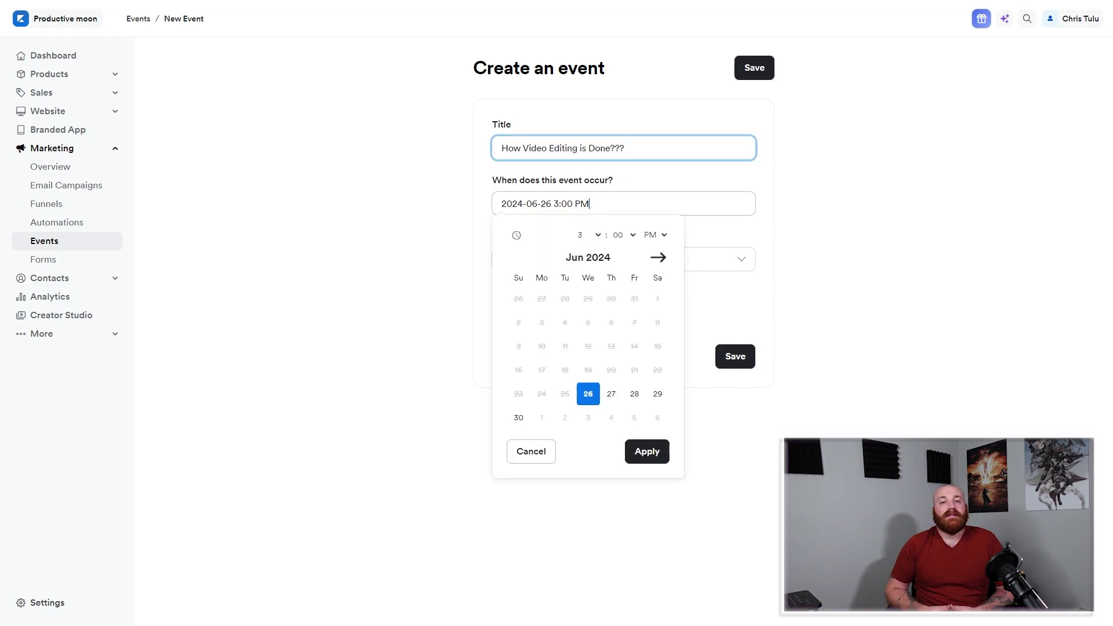
click(634, 393)
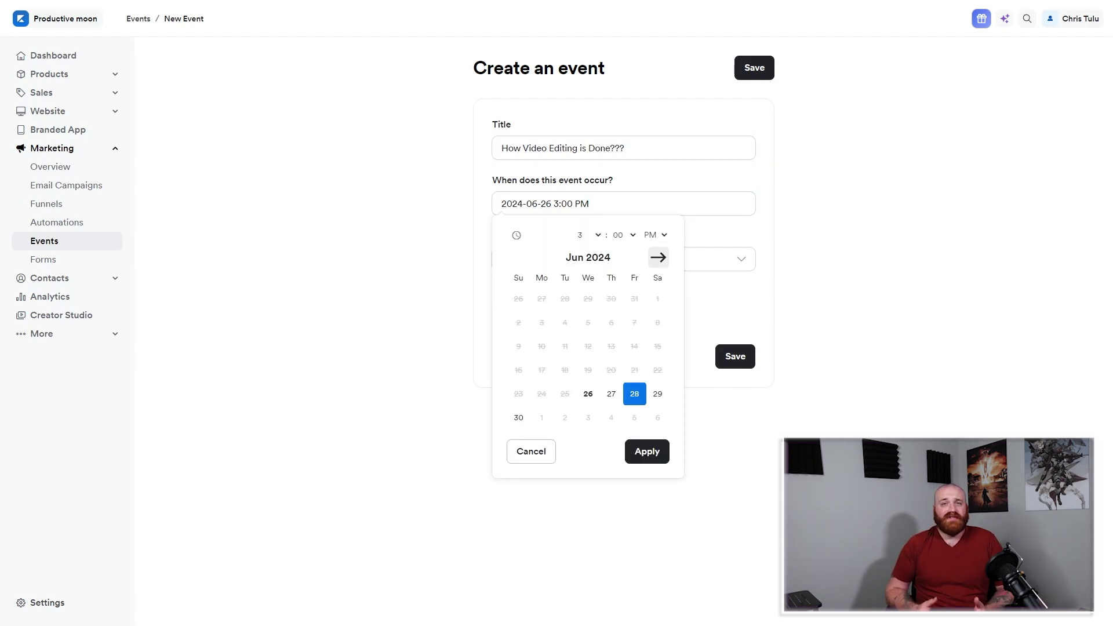
click(647, 451)
click(623, 258)
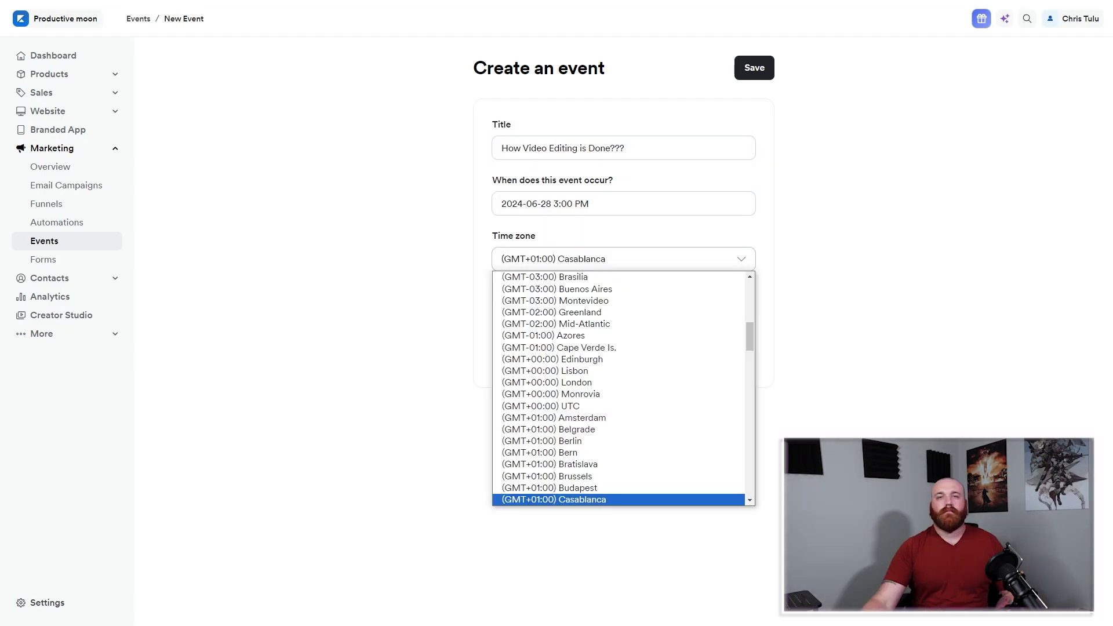
scroll(619, 406, down, 20)
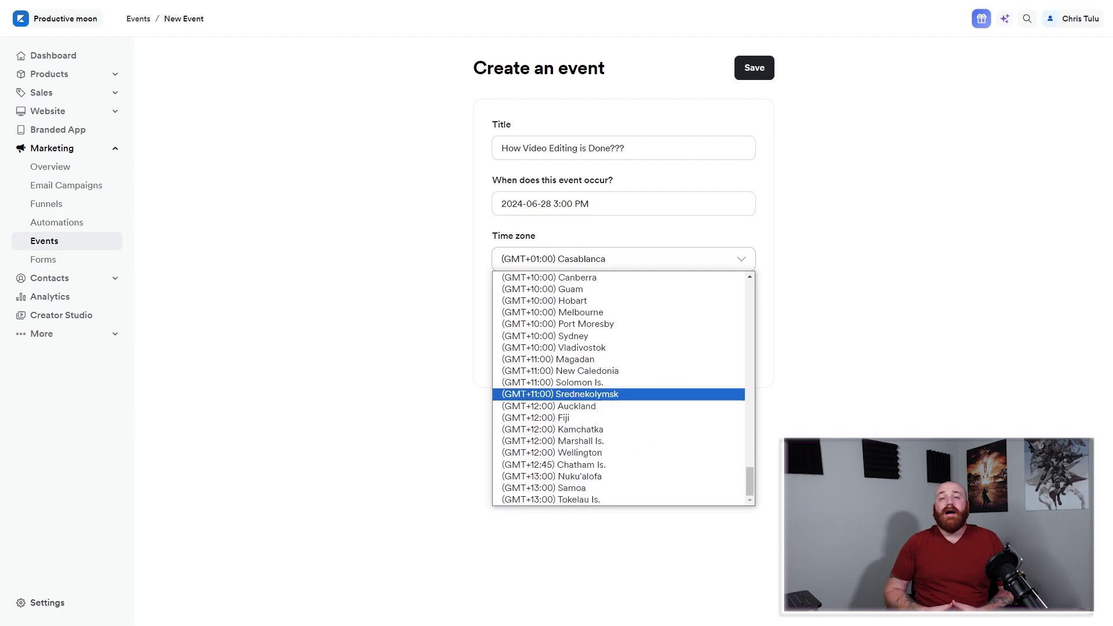
scroll(618, 406, up, 20)
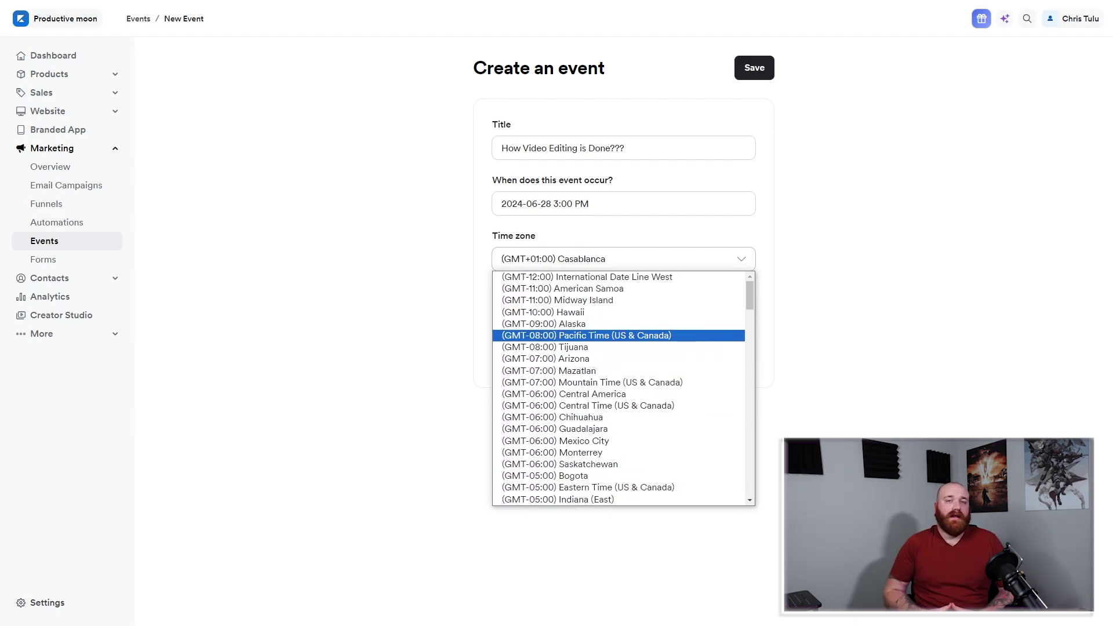
click(618, 336)
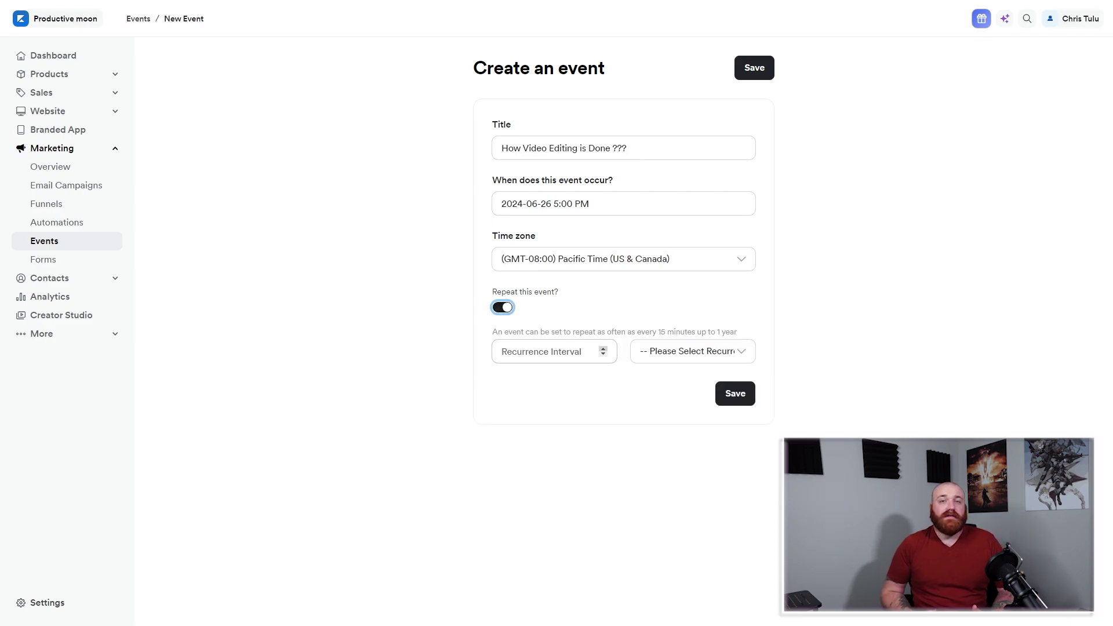
Set the event to repeat every 2 months and save it.
click(603, 349)
click(603, 349)
click(692, 351)
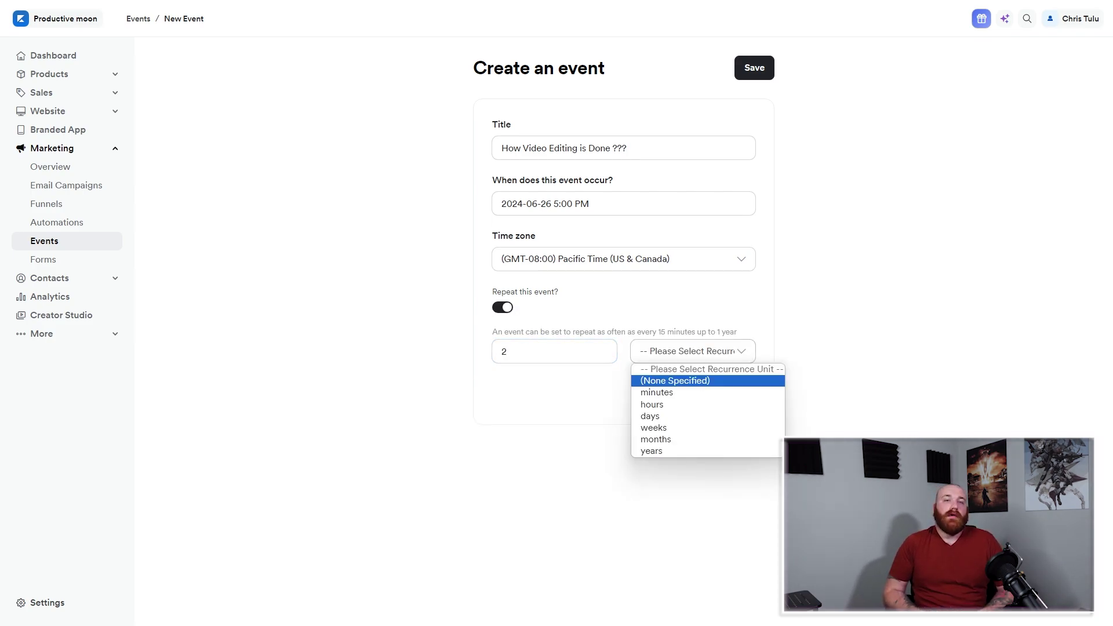
key(Down)
key(Down)
key(Down)
key(Down)
key(Down)
key(Return)
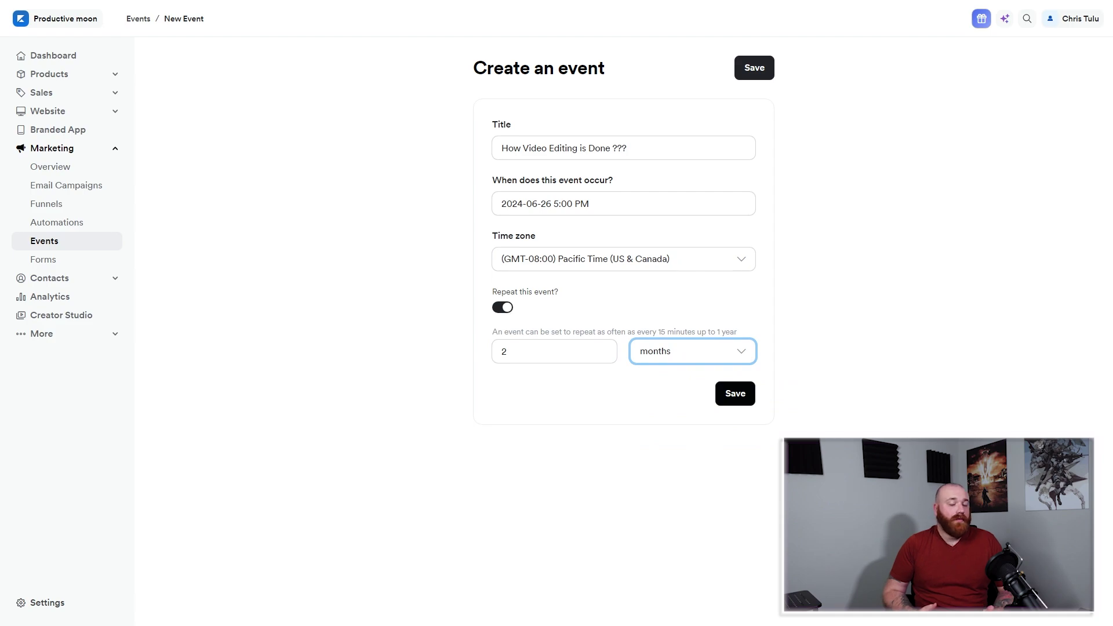
key(Tab)
key(Return)
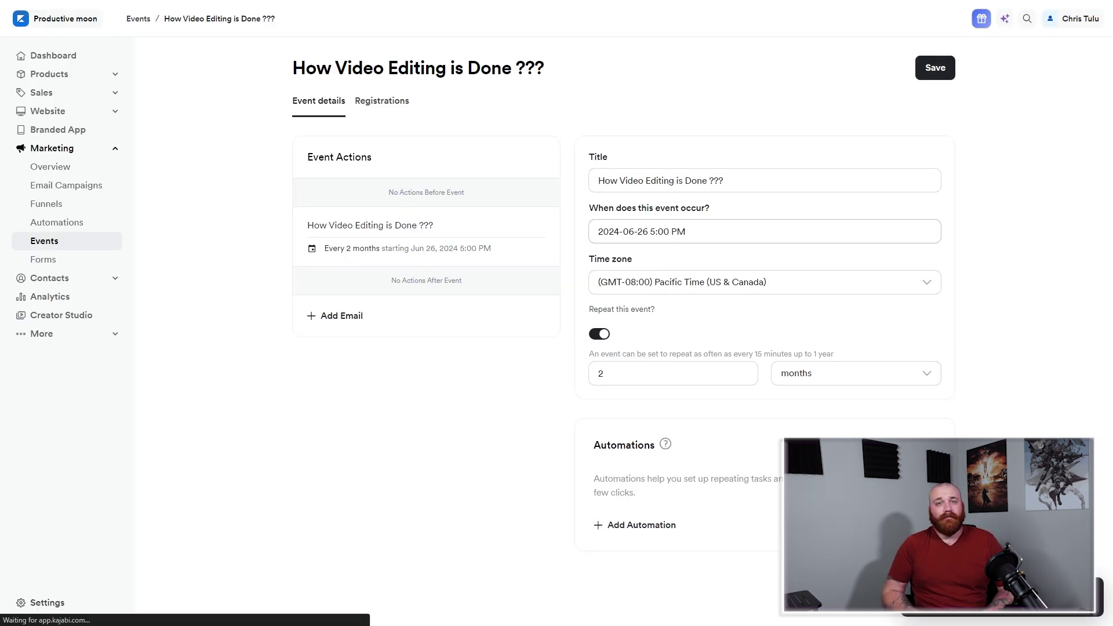
Add an automation subscribing registrants to the demo Email Sequence, then start a new event email.
click(635, 525)
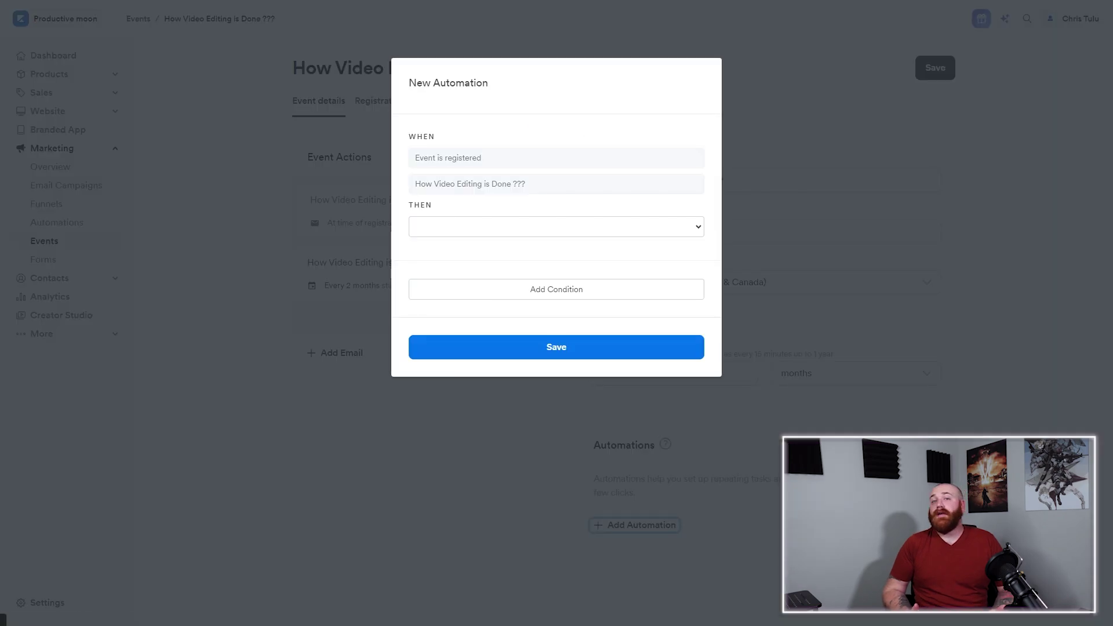
click(556, 226)
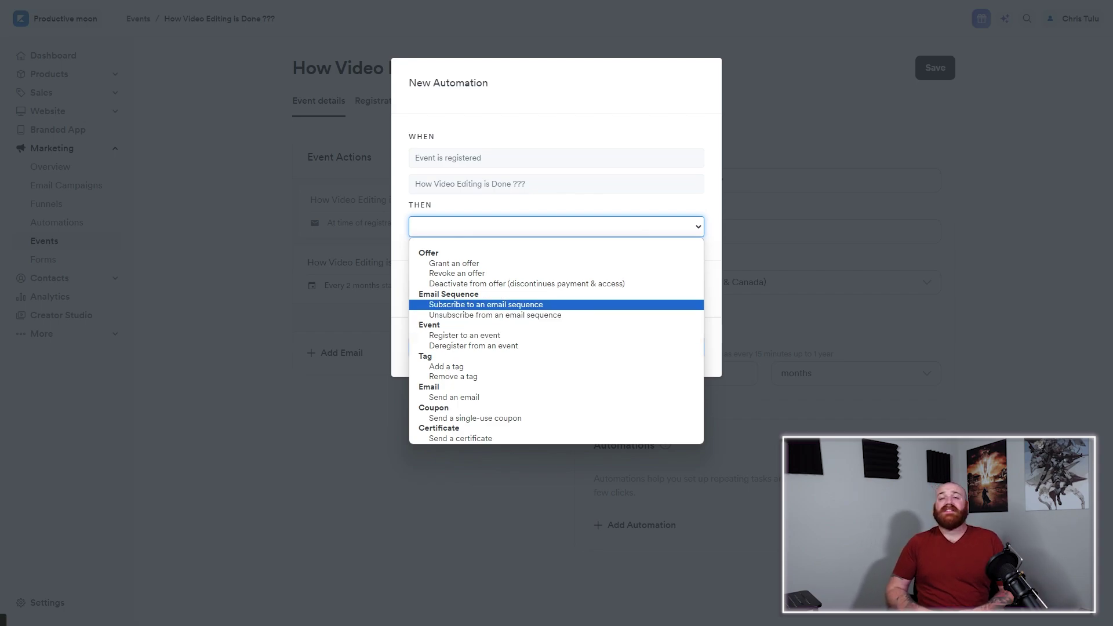
click(486, 305)
click(556, 253)
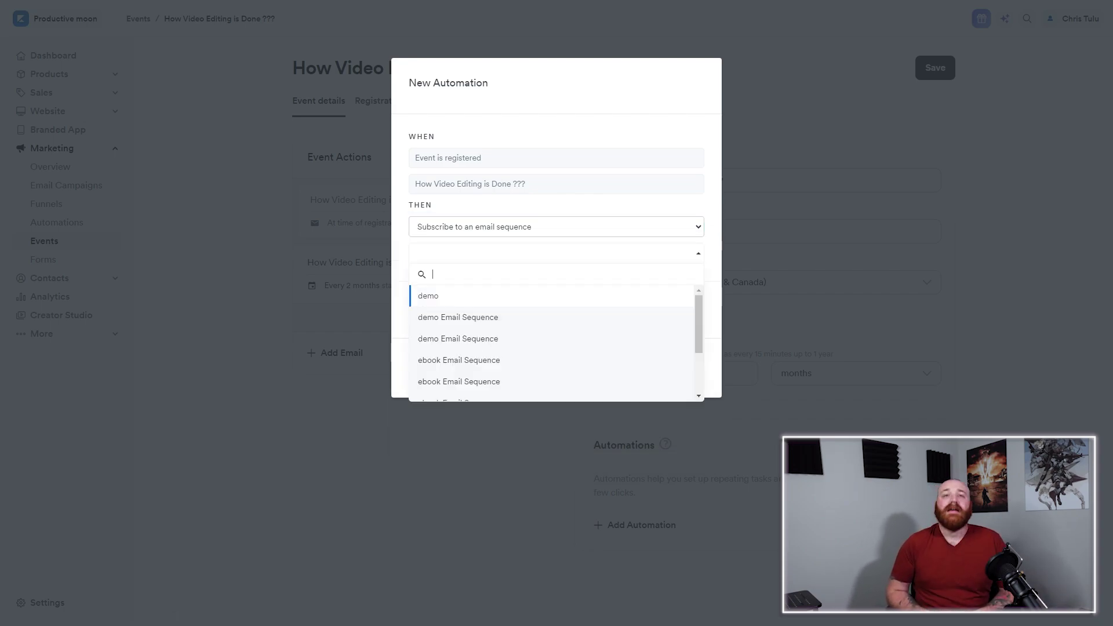
click(458, 318)
click(556, 368)
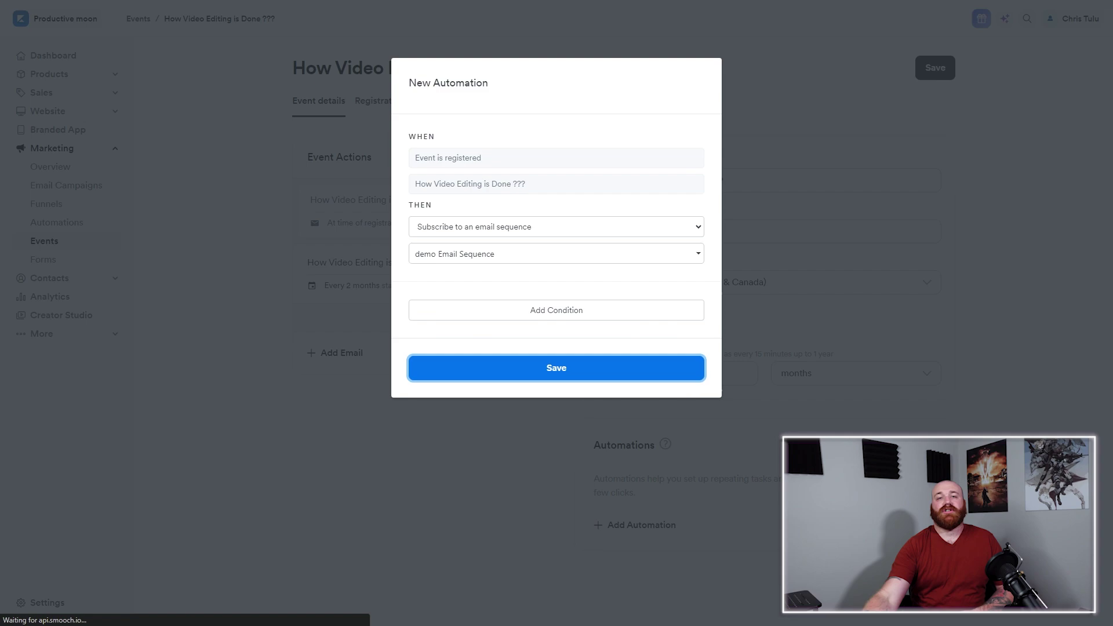
click(331, 353)
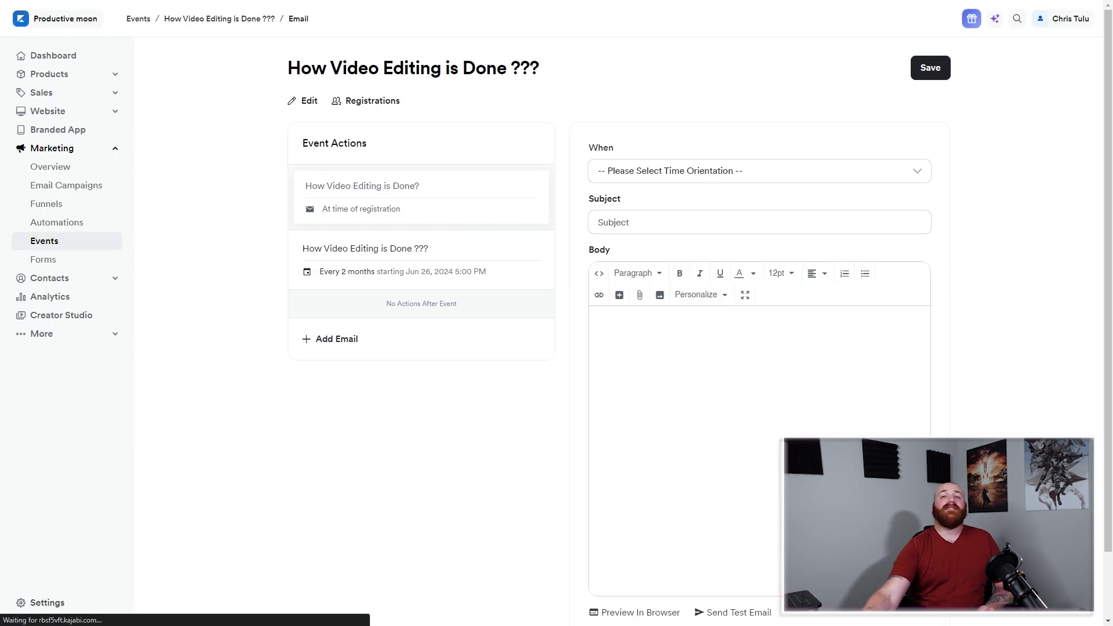
Write the email 'How Video Editing is Done?' with a greeting, link sentence and pasted live room URL.
click(707, 223)
click(704, 251)
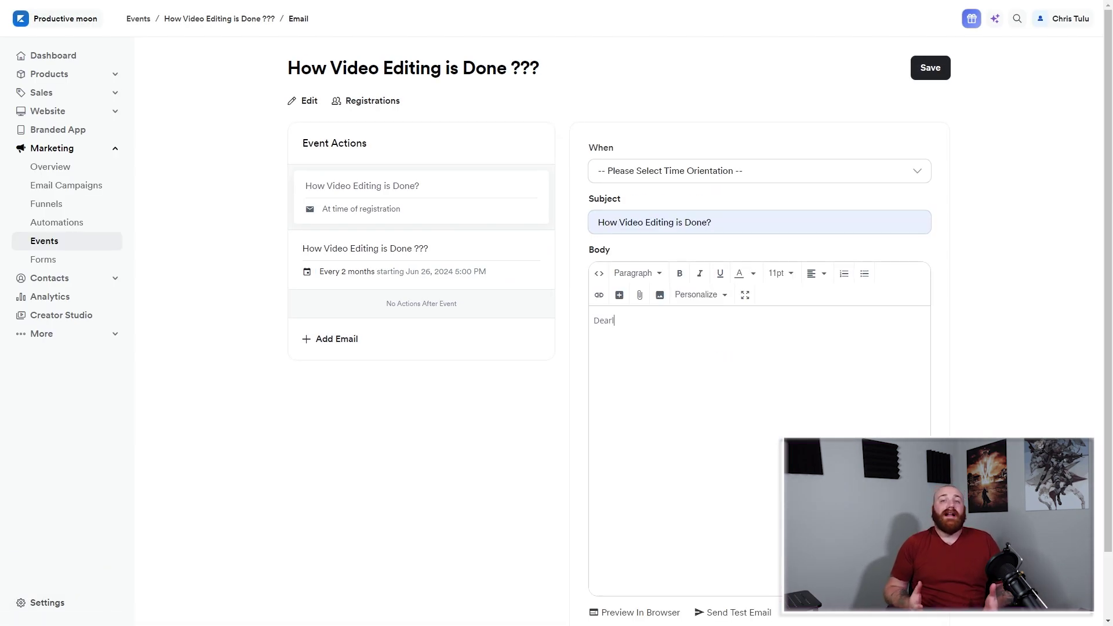
text(All,)
key(Return)
text(Click the Link fo)
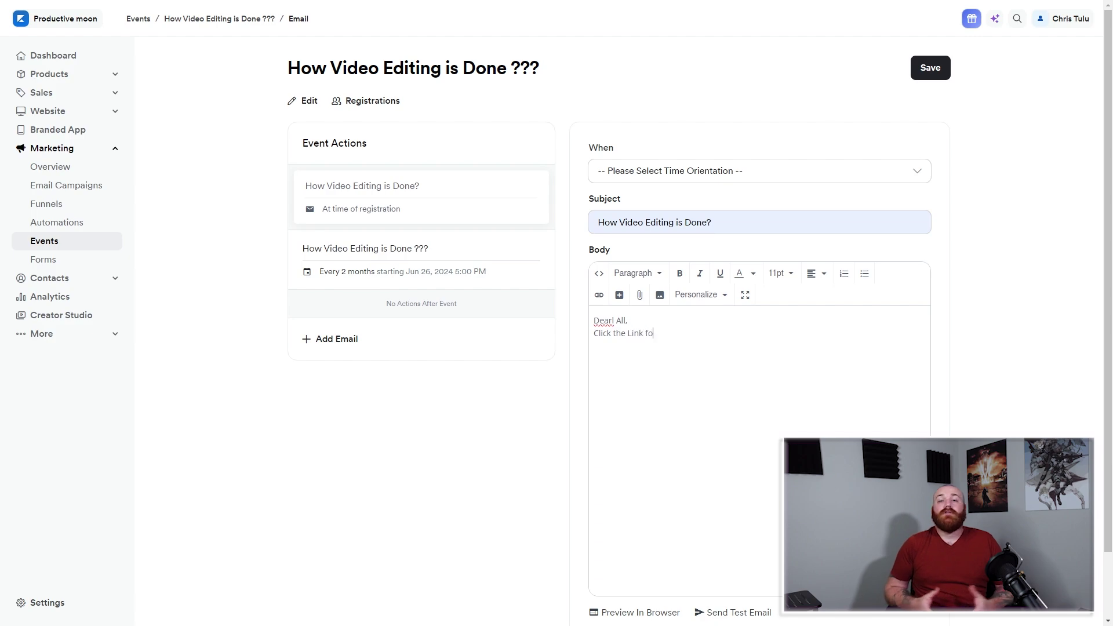
text(r the live session.)
key(Return)
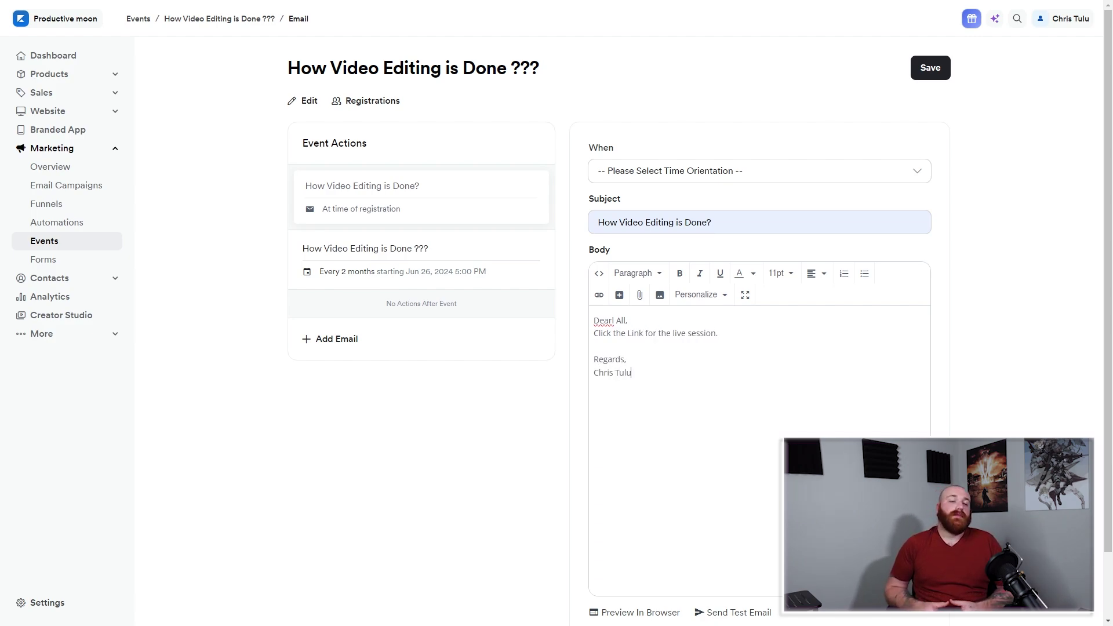
click(614, 321)
key(BackSpace)
click(719, 333)
key(Return)
key(ctrl+v)
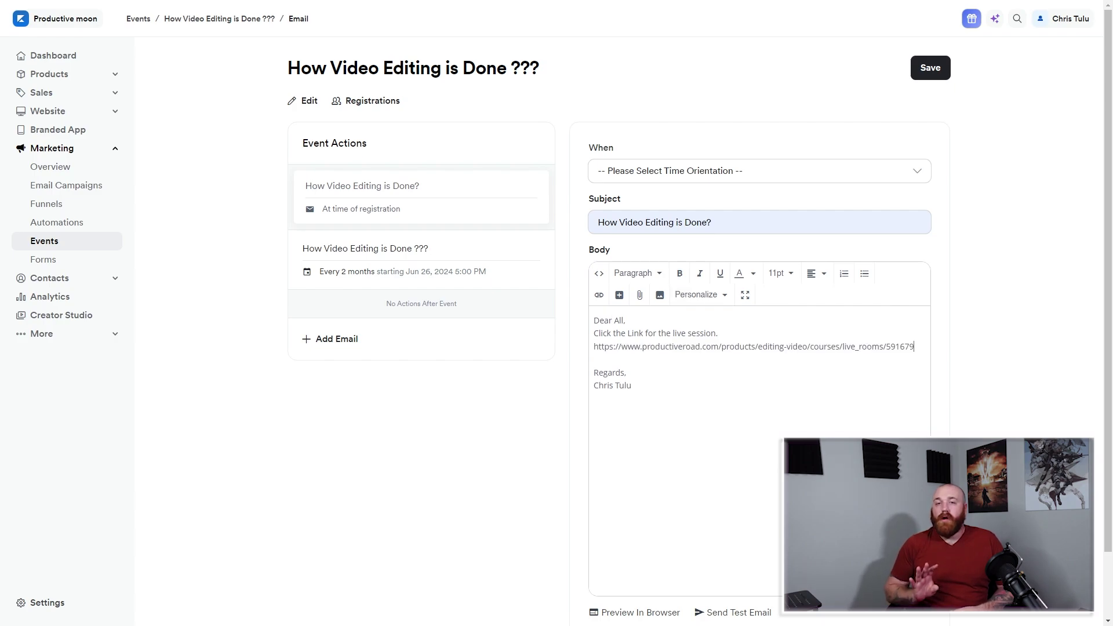
Schedule the email for the time of registration and save it.
click(759, 171)
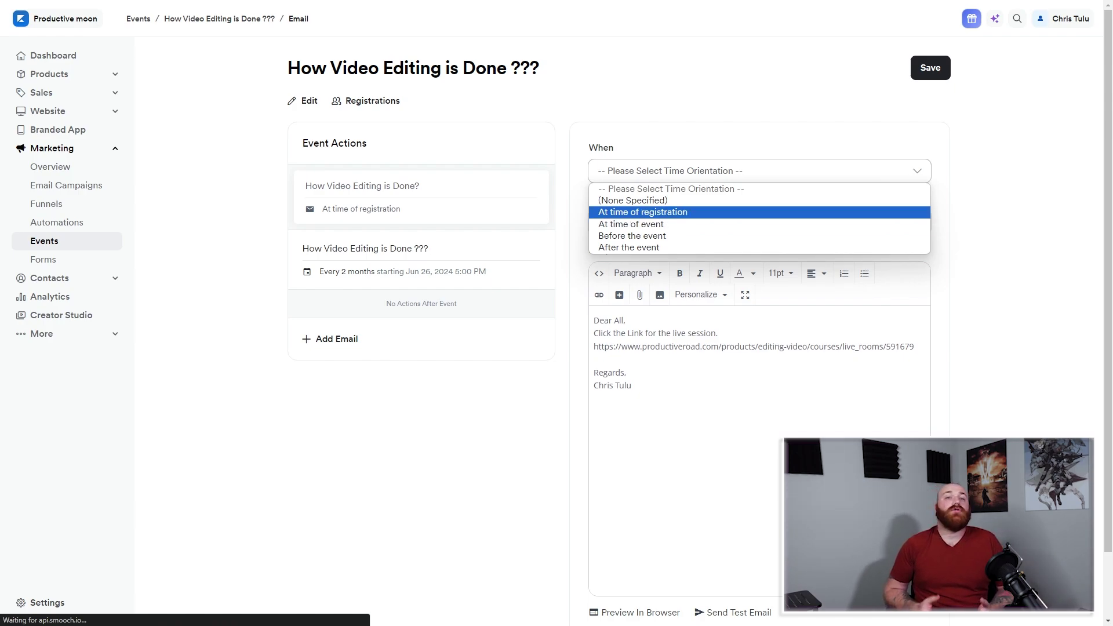
key(Return)
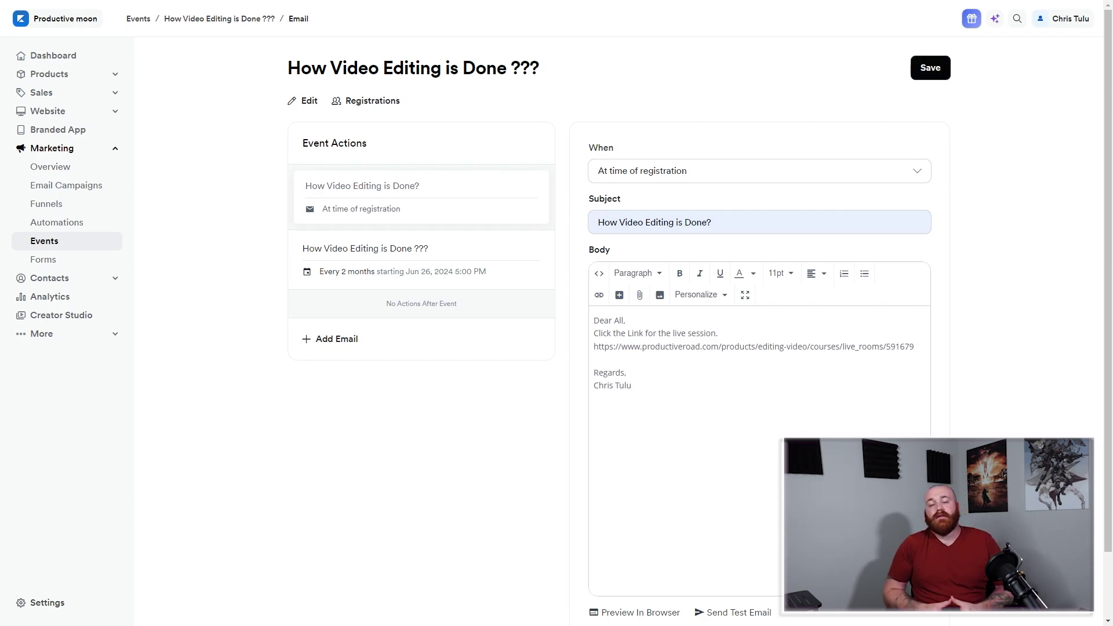
click(930, 68)
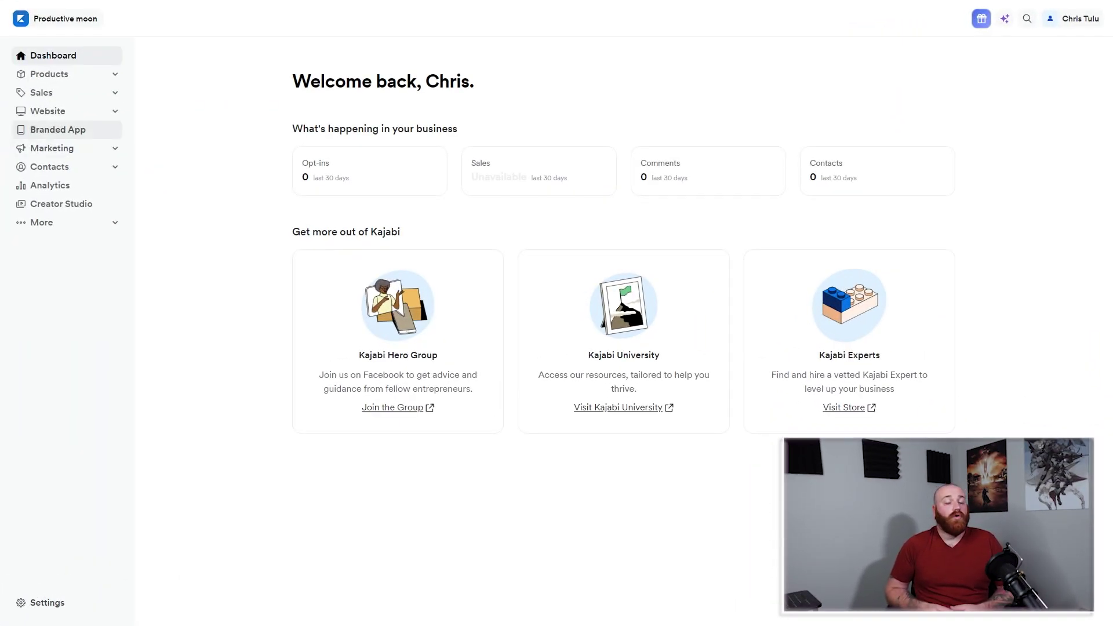
Open the Editing Video course from Courses and go live, notifying members.
click(49, 74)
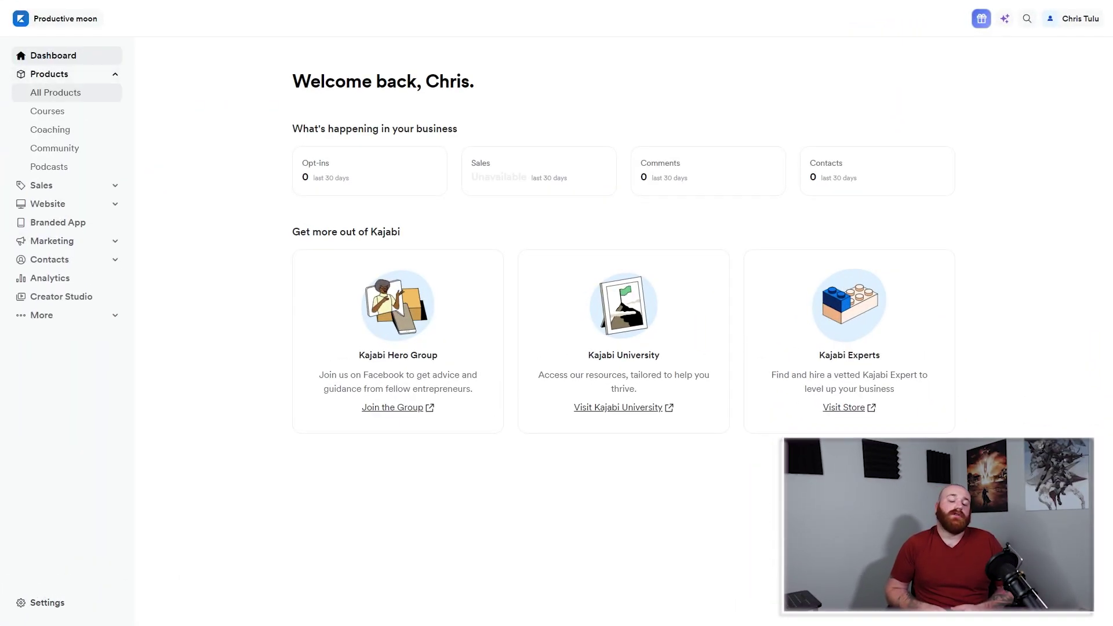
click(47, 111)
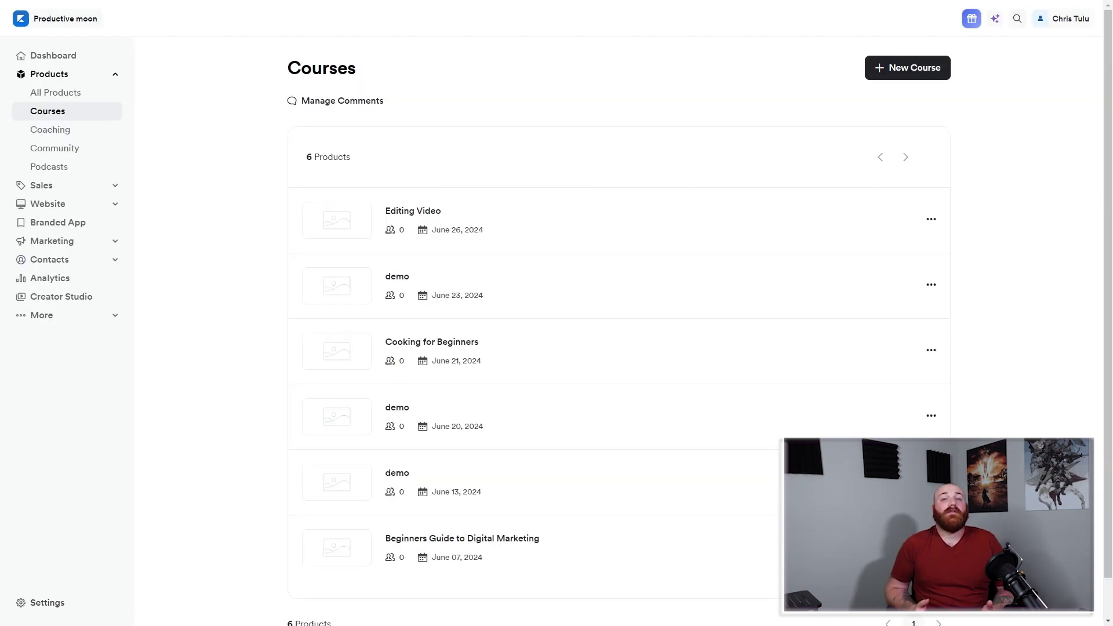
click(413, 211)
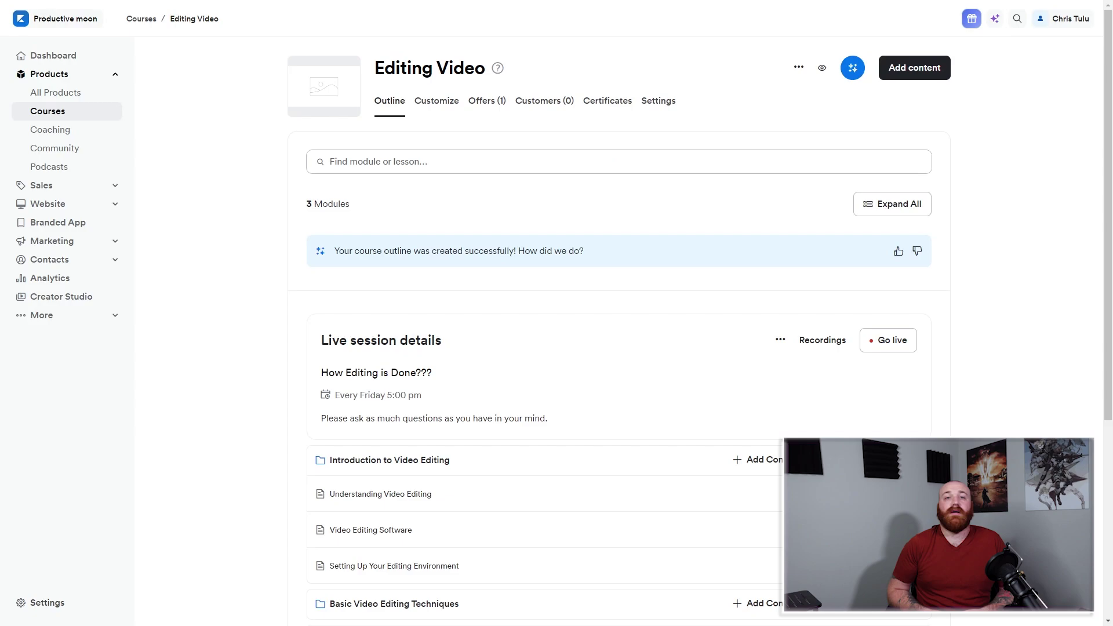
click(888, 340)
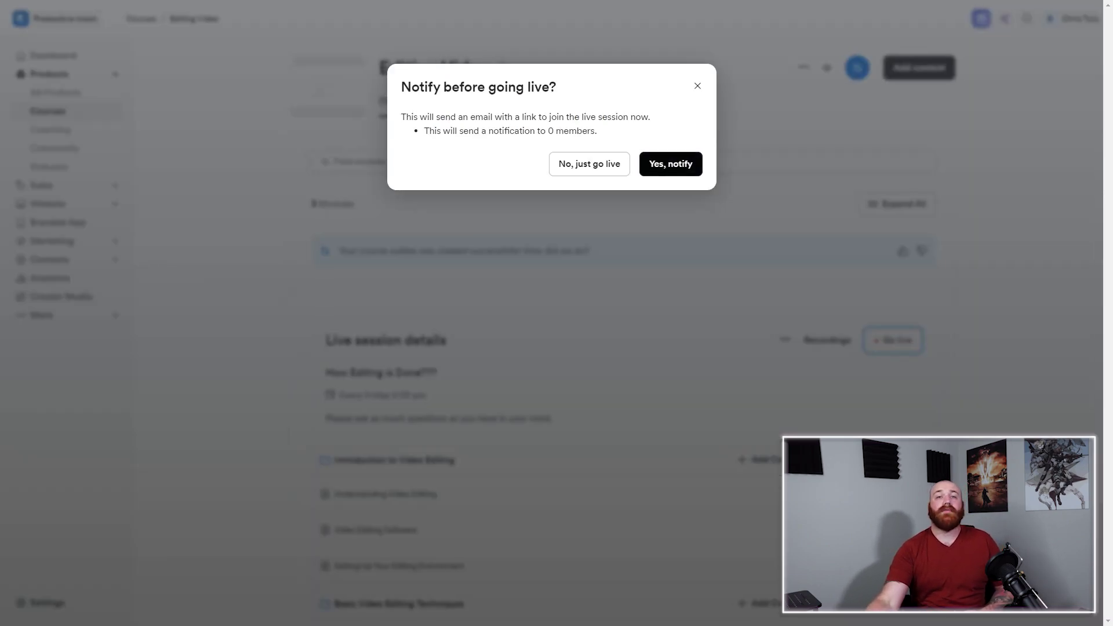
click(671, 164)
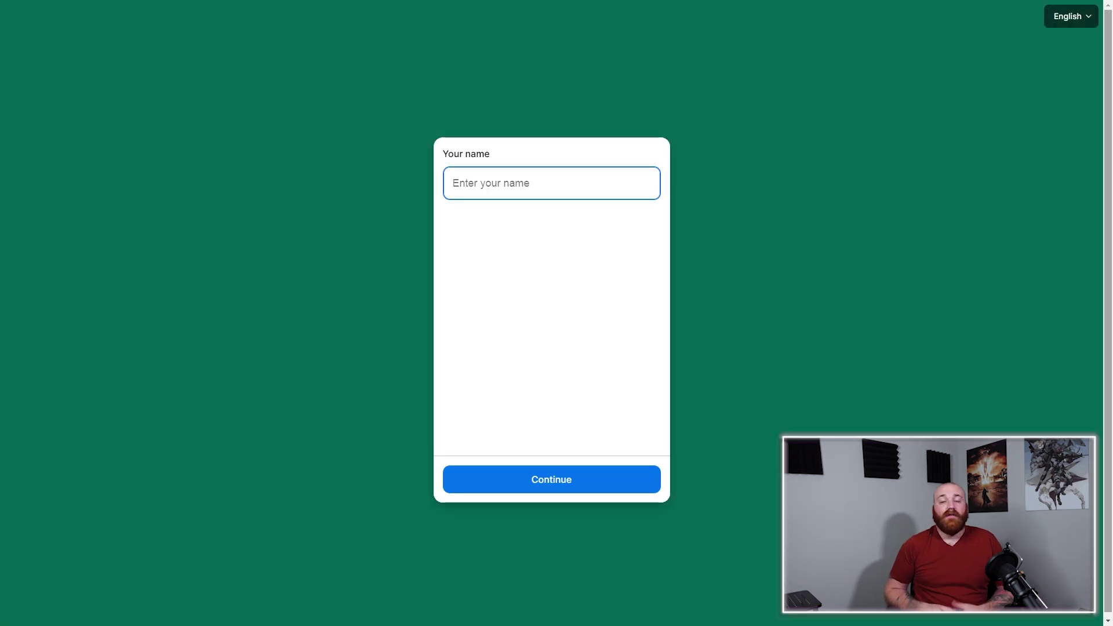
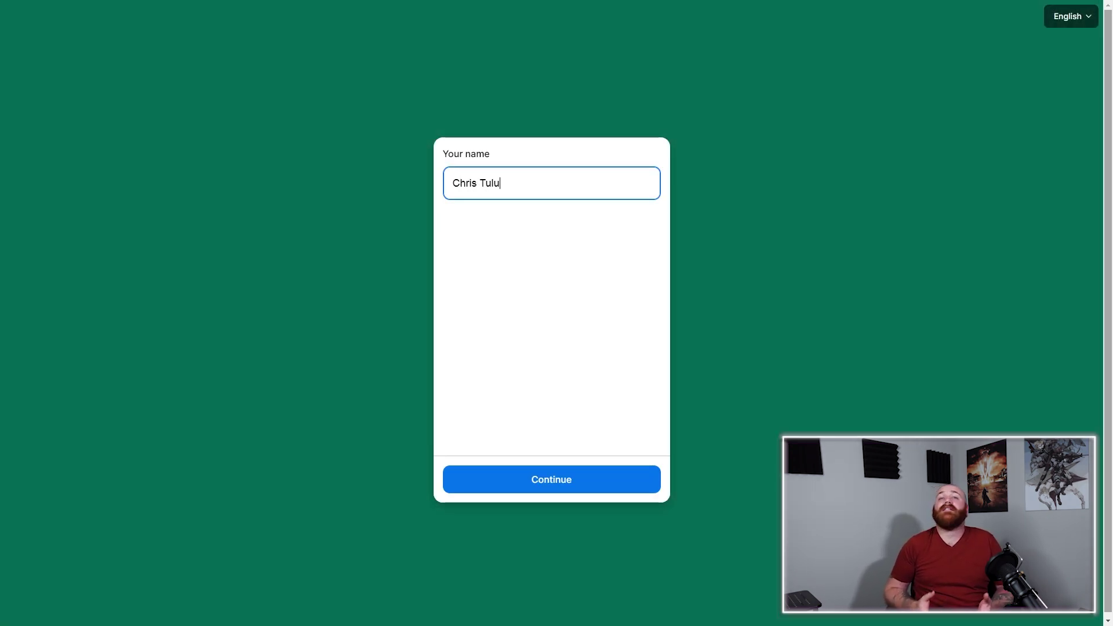
Enter a display name and allow camera and microphone access for this visit to enter the live room.
key(Tab)
key(Return)
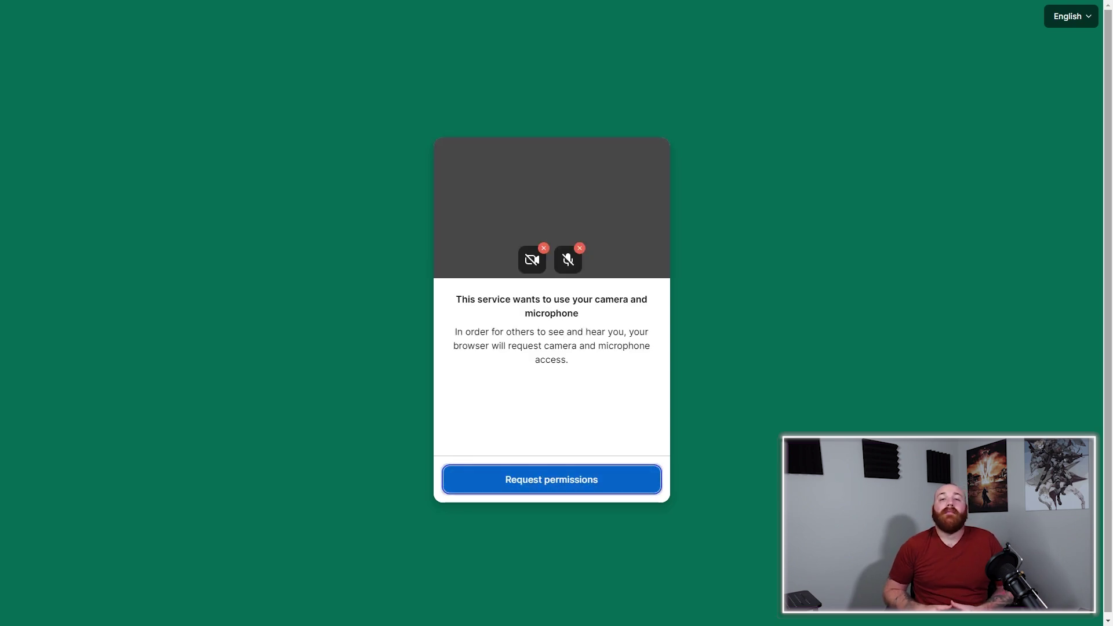
key(Return)
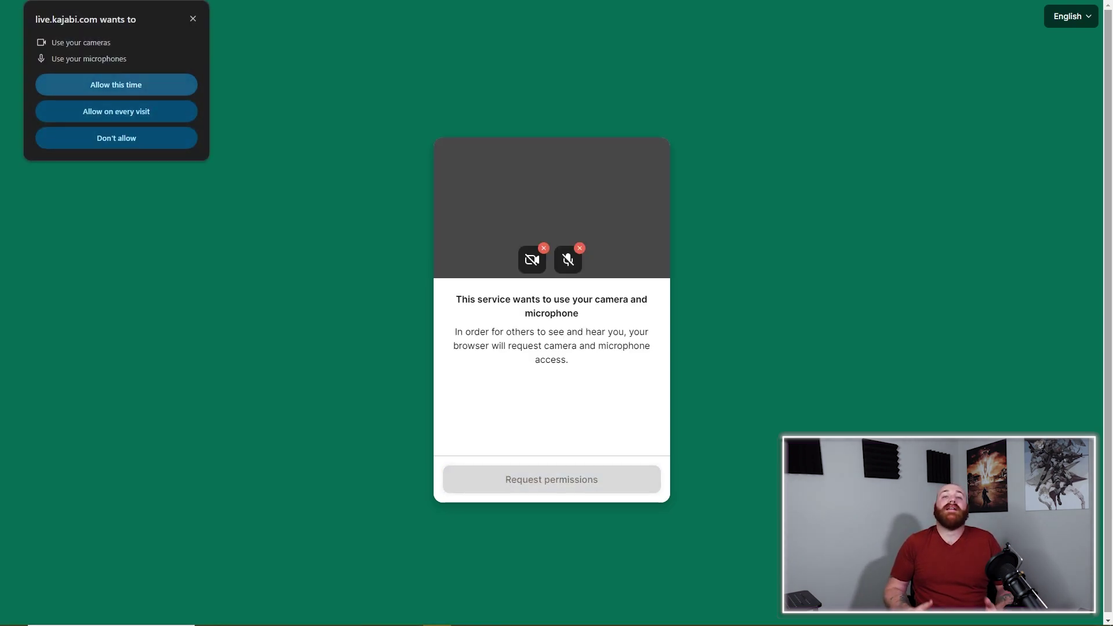
click(116, 84)
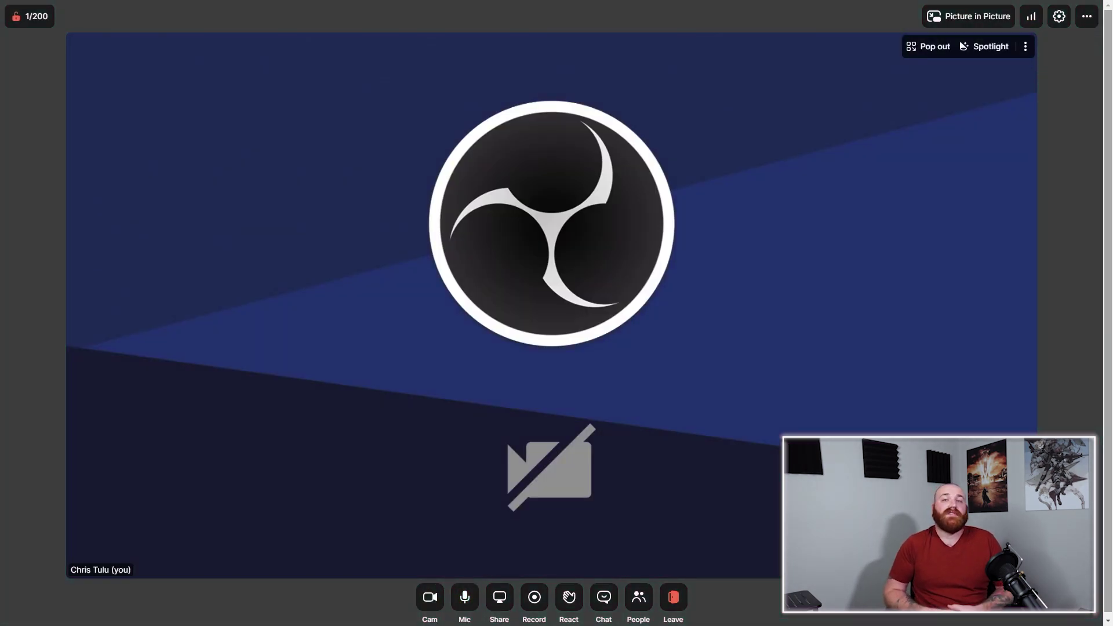